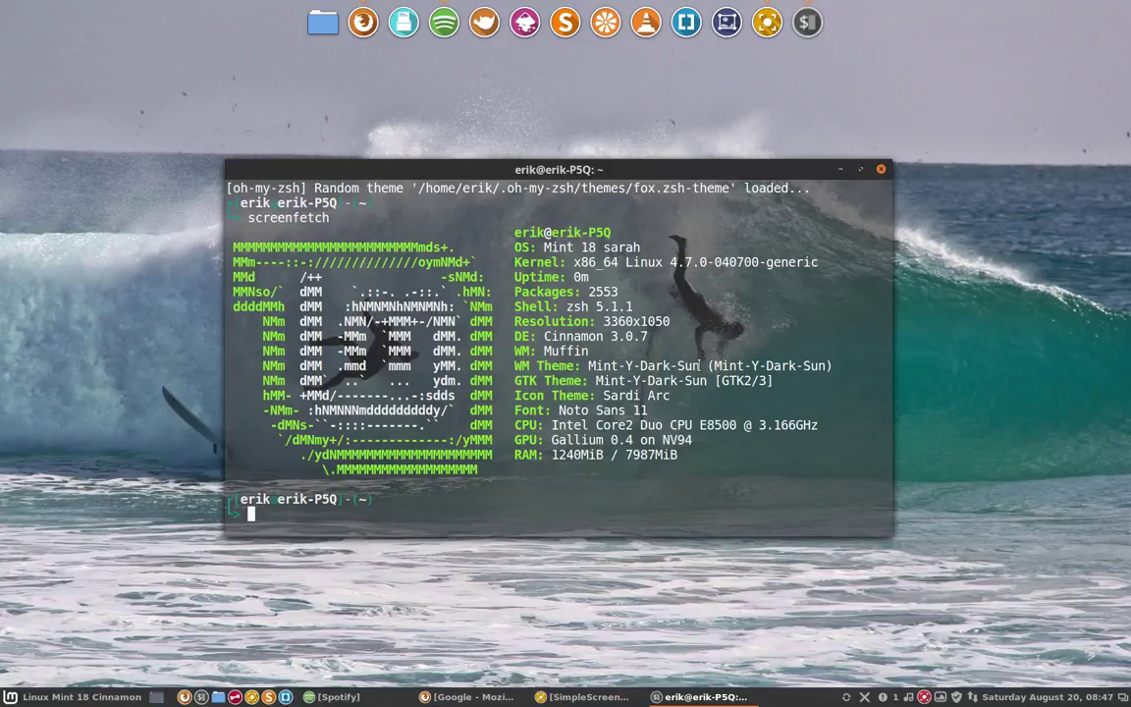
Select the Mint-Y-Dark-Sun and Sardi Arc theme names in screenfetch, hide Firefox, and close the terminal
{"action": "left_click_drag", "start_coordinate": [701, 365], "coordinate": [588, 365]}
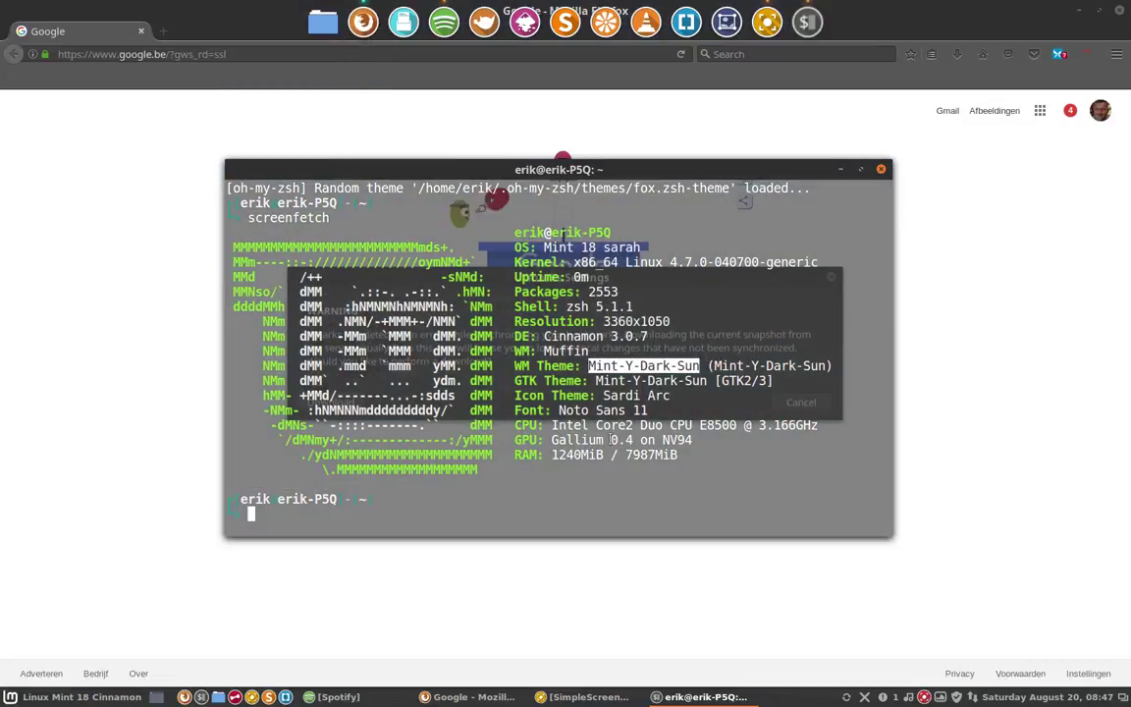
{"action": "left_click", "coordinate": [1080, 14]}
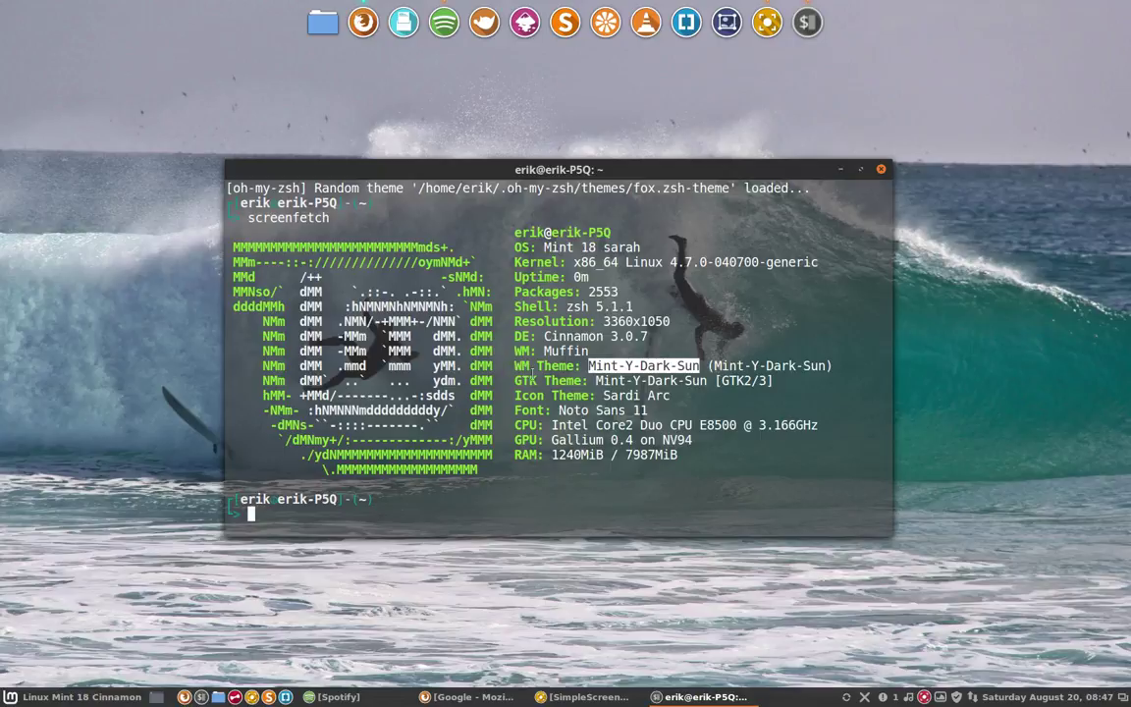
{"action": "left_click_drag", "start_coordinate": [606, 395], "coordinate": [688, 396]}
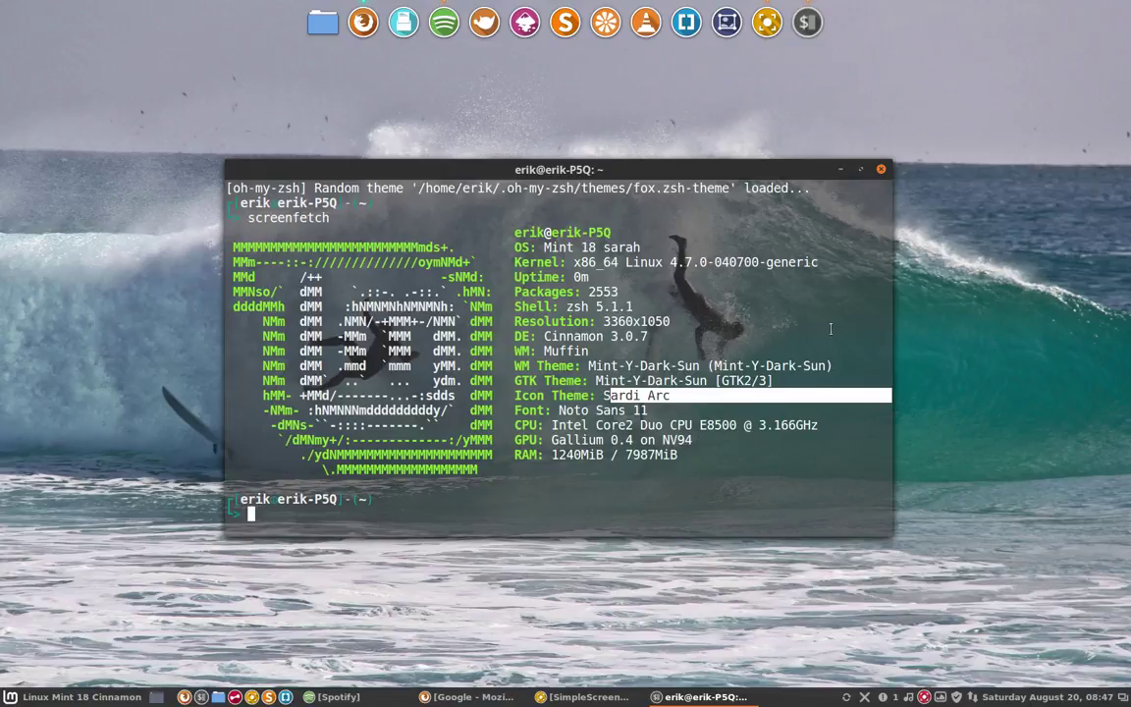
{"action": "left_click", "coordinate": [881, 169]}
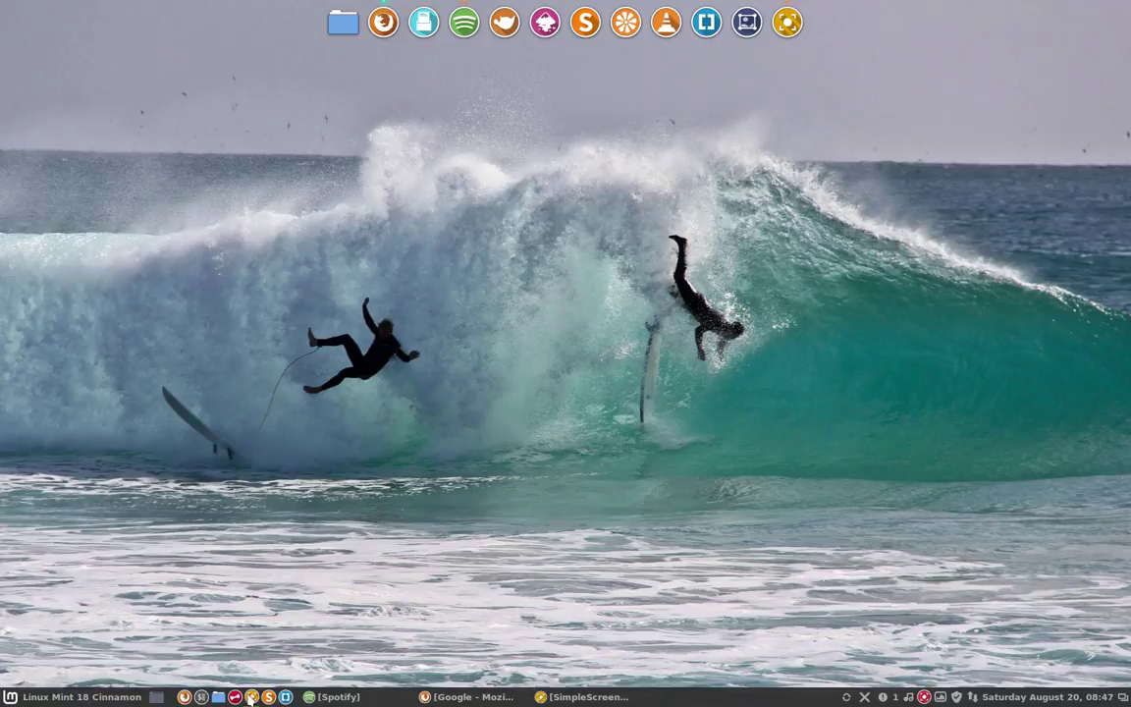
Open the Home folder in Nemo and review the Toolbar tab of Preferences without changing anything
{"action": "left_click", "coordinate": [213, 693]}
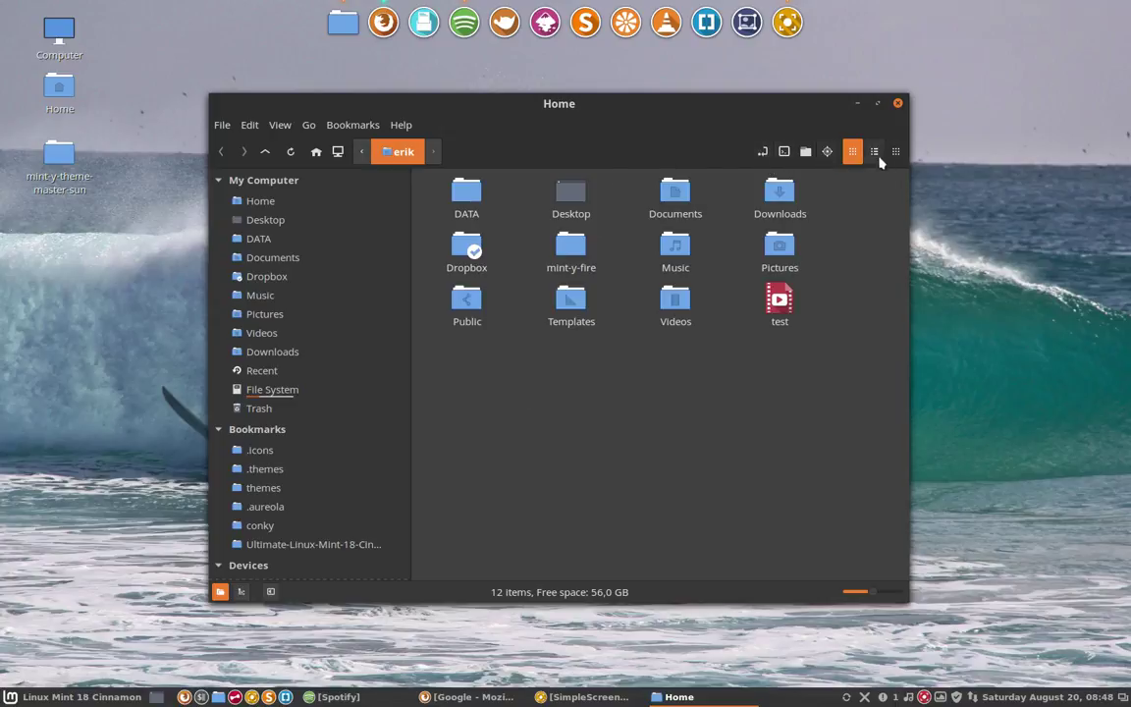
{"action": "left_click", "coordinate": [370, 130]}
{"action": "mouse_move", "coordinate": [250, 124]}
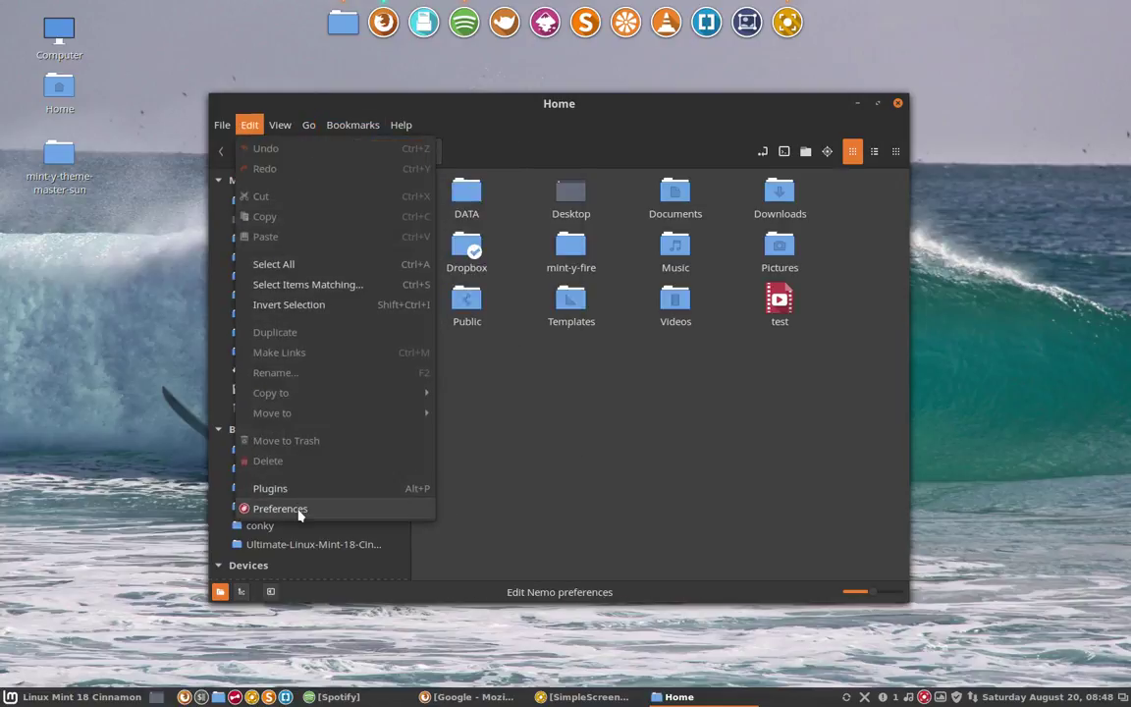
{"action": "left_click", "coordinate": [289, 508]}
{"action": "left_click", "coordinate": [743, 180]}
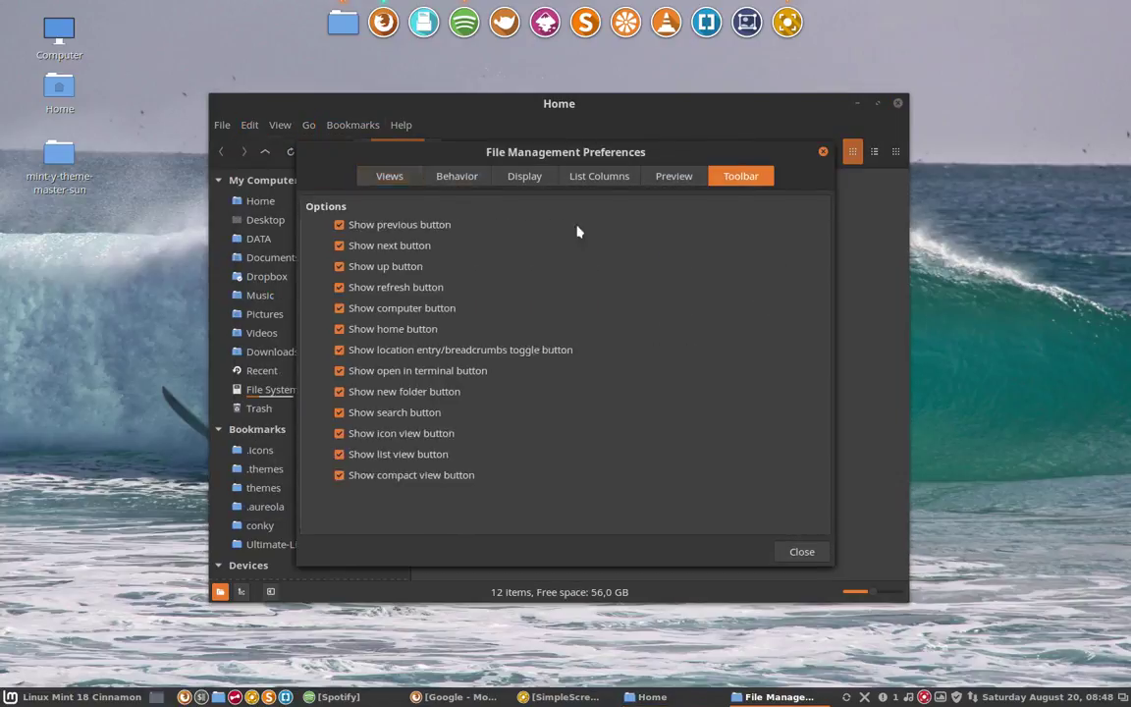
{"action": "left_click", "coordinate": [822, 153]}
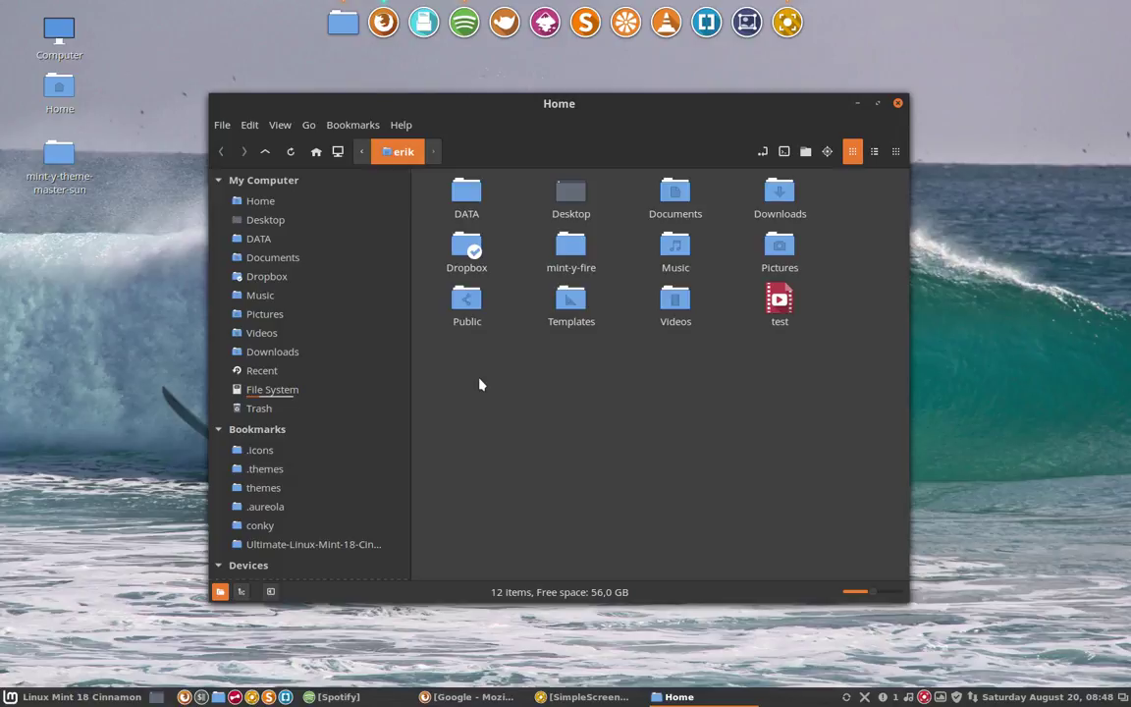
Show hidden dot-folders in Home with Ctrl+H, checking the view settings
{"action": "key", "text": "ctrl+h"}
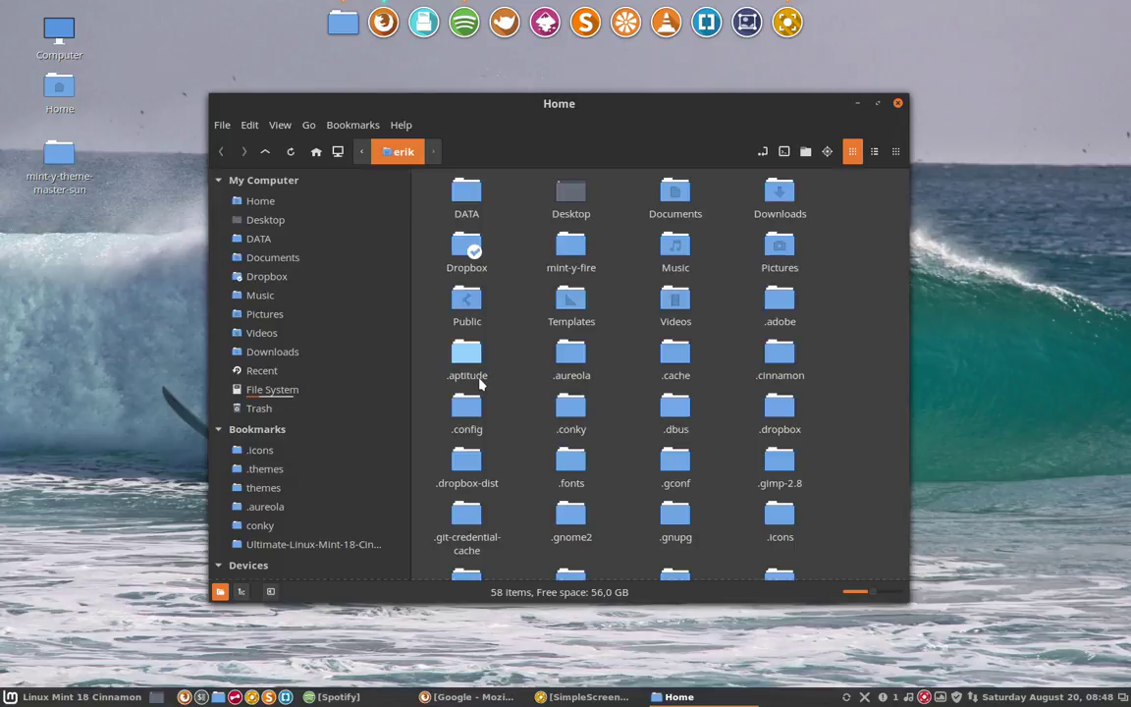
{"action": "left_click", "coordinate": [277, 125]}
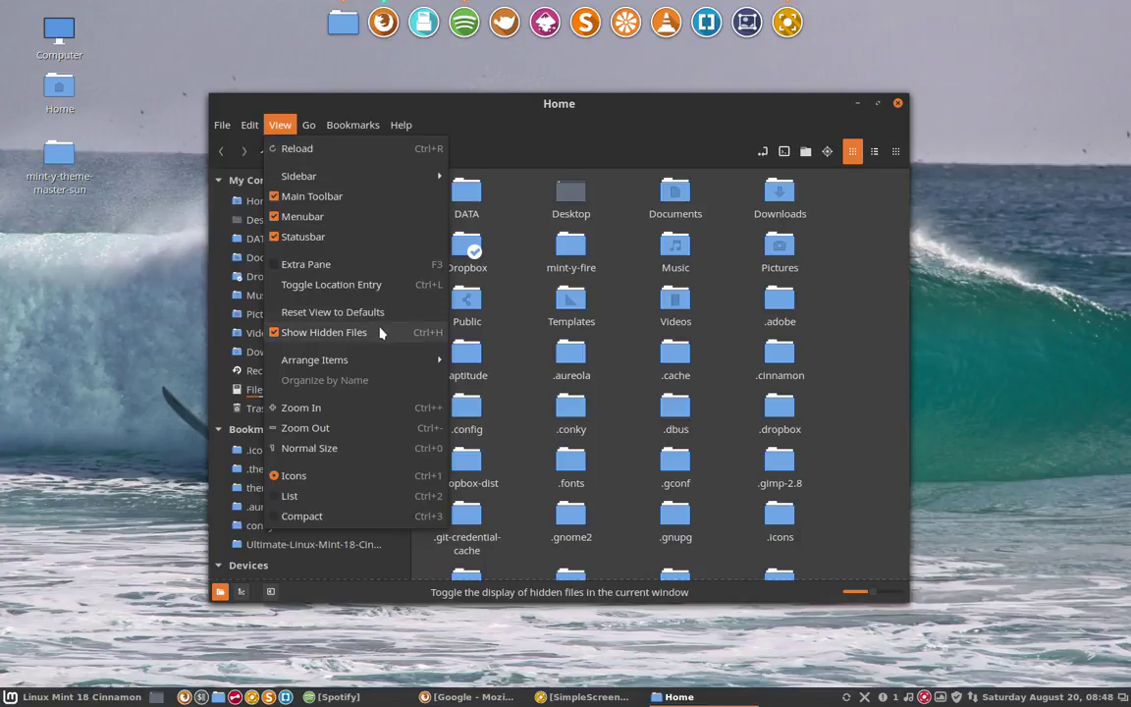
{"action": "left_click", "coordinate": [673, 165]}
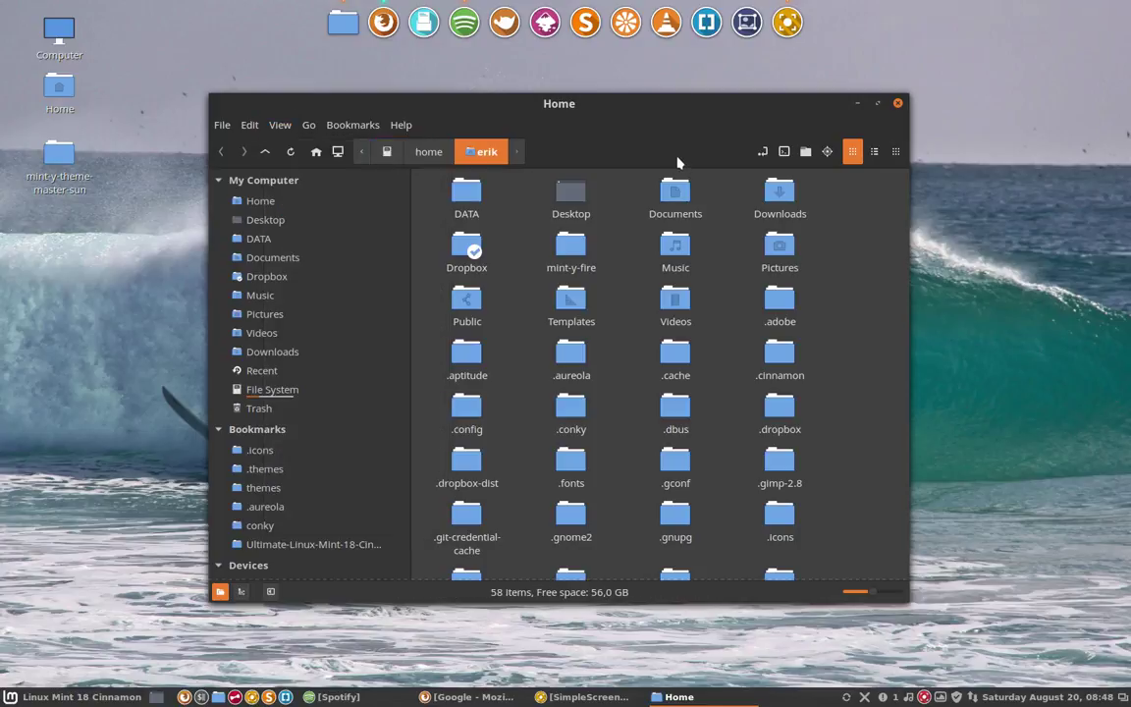
Navigate into .local, share, cinnamon and applets in turn
{"action": "scroll", "coordinate": [629, 407], "scroll_direction": "down", "scroll_amount": 3}
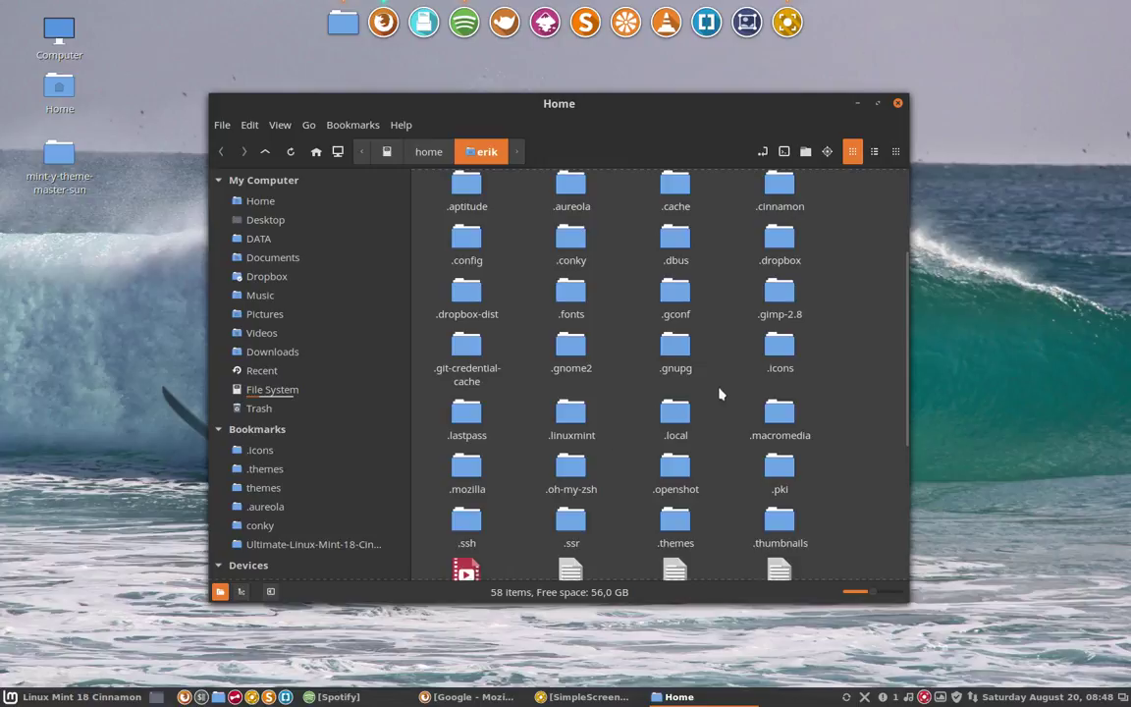
{"action": "double_click", "coordinate": [676, 411]}
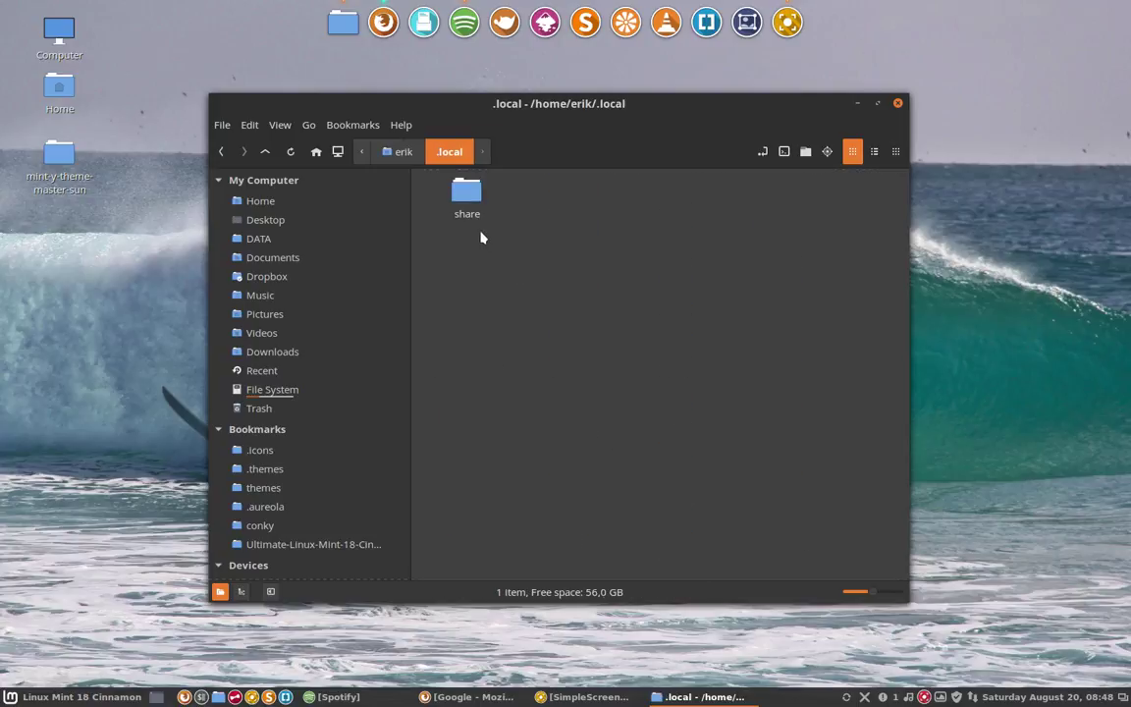
{"action": "double_click", "coordinate": [477, 203]}
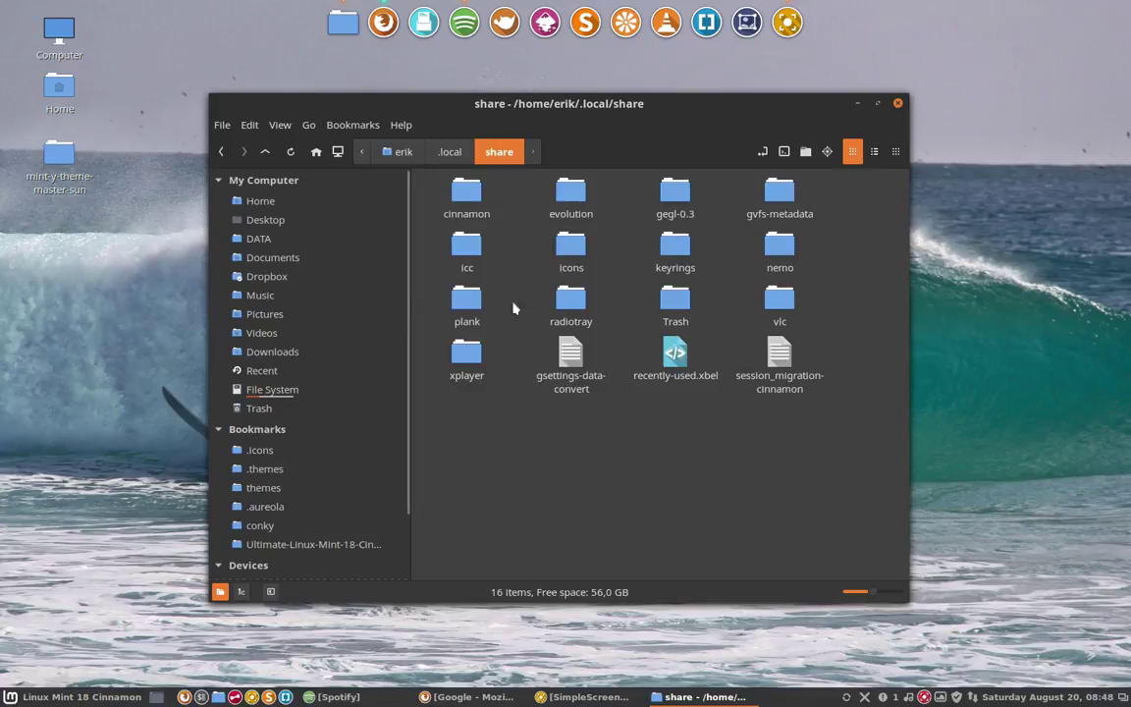
{"action": "double_click", "coordinate": [478, 192]}
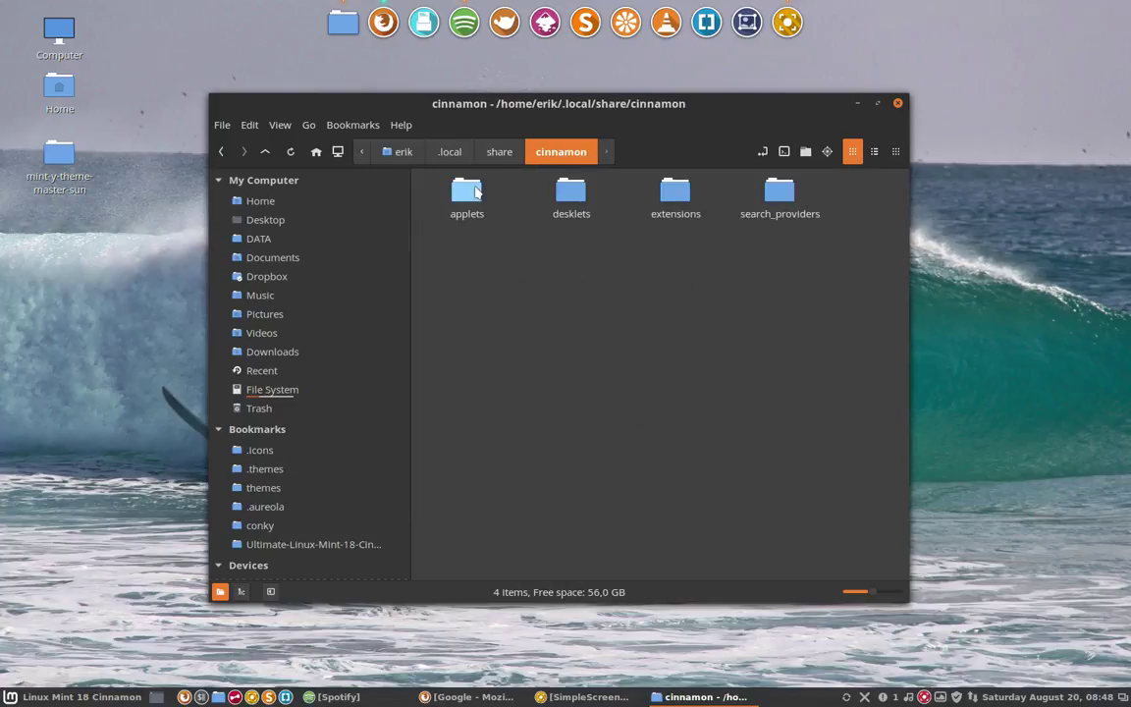
{"action": "double_click", "coordinate": [477, 193]}
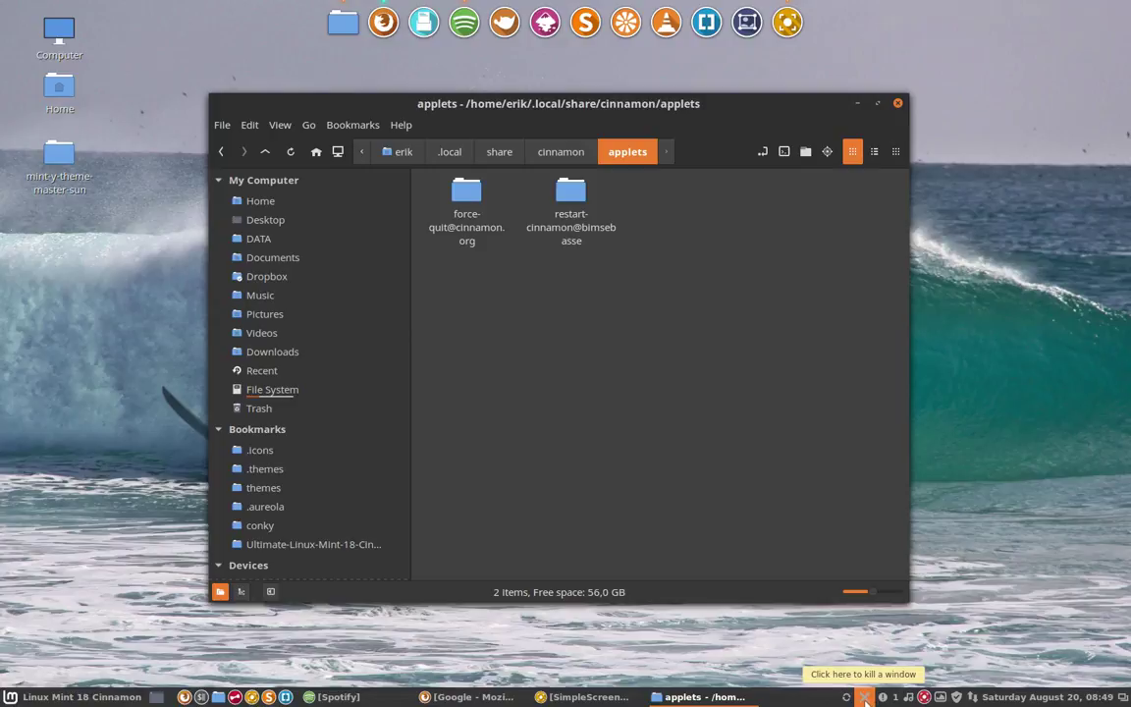
View the About information for the Force Quit and Restart Cinnamon panel applets
{"action": "right_click", "coordinate": [865, 699]}
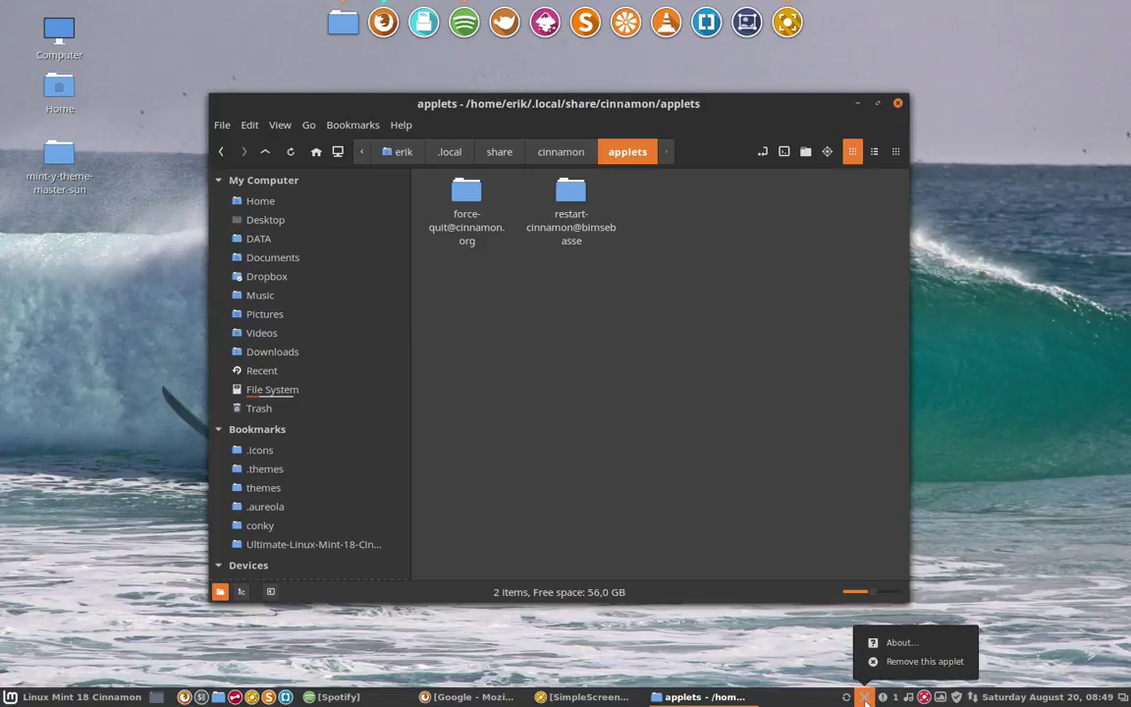
{"action": "left_click", "coordinate": [887, 643]}
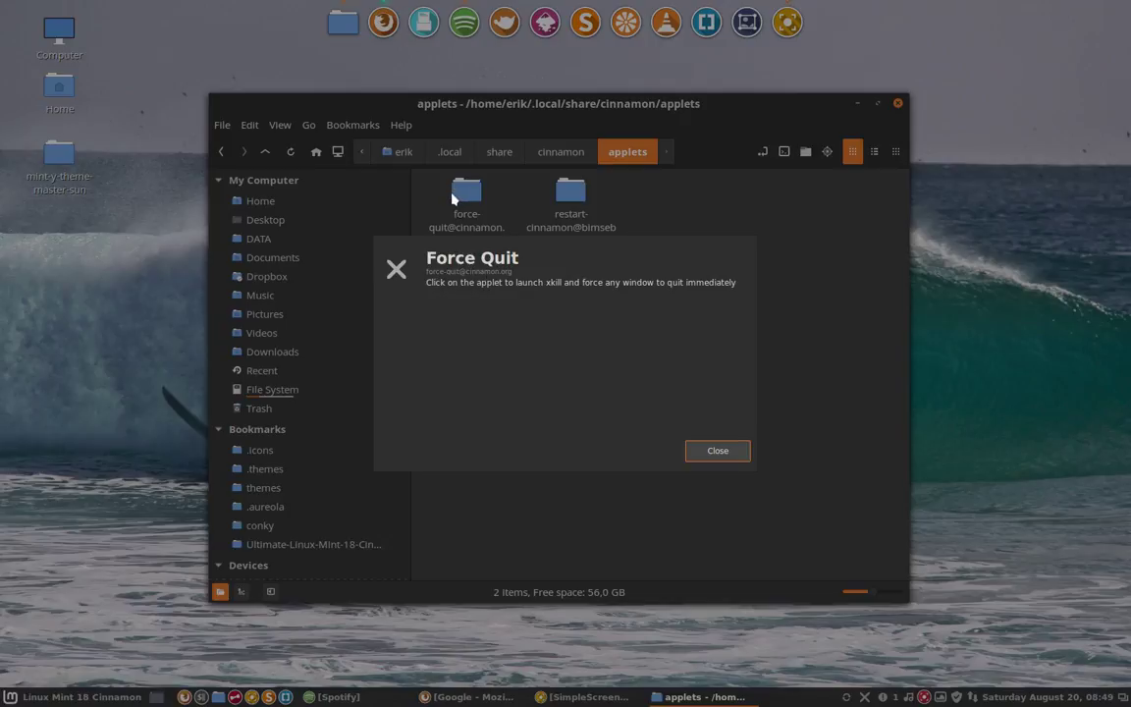
{"action": "left_click", "coordinate": [717, 451]}
{"action": "right_click", "coordinate": [845, 697]}
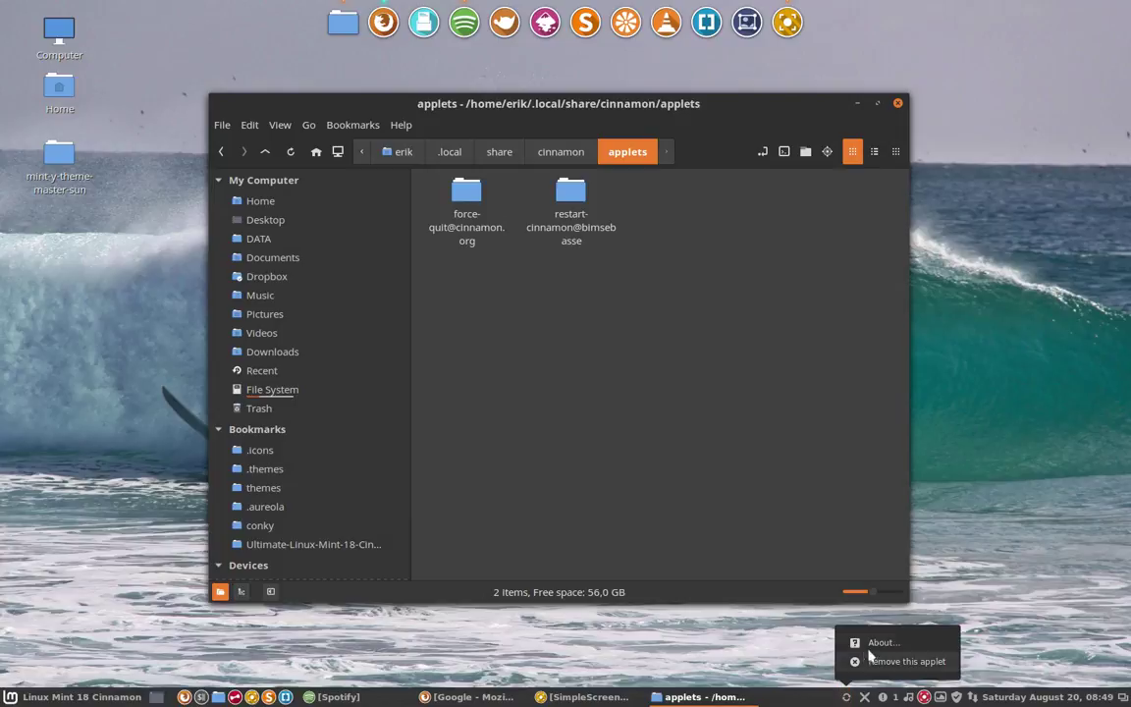
{"action": "left_click", "coordinate": [873, 643]}
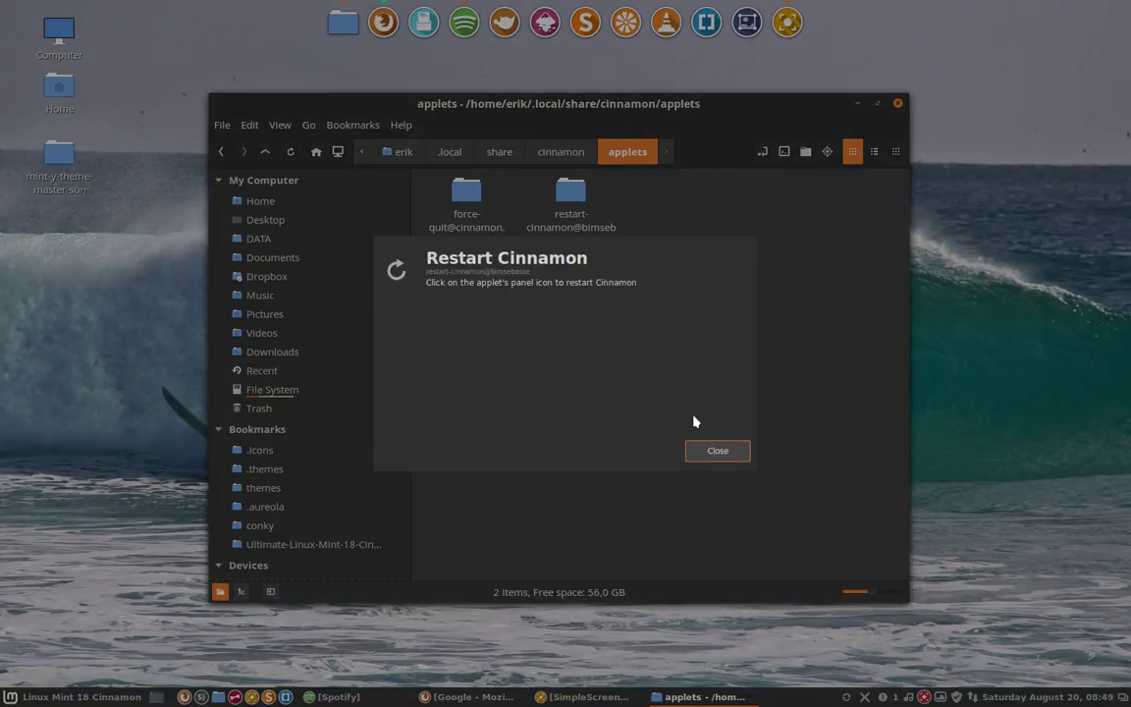
{"action": "left_click", "coordinate": [723, 455]}
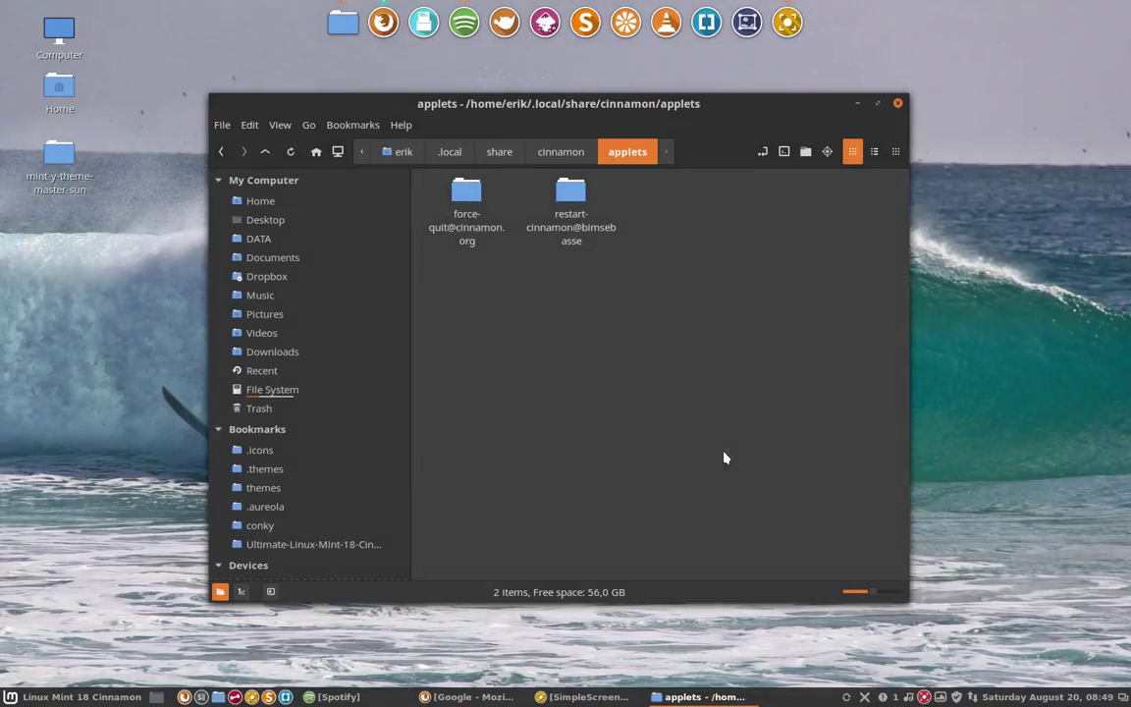
Open the restart-cinnamon@bimsebasse folder and select, then deselect, restart-symbolic.svg
{"action": "double_click", "coordinate": [577, 192]}
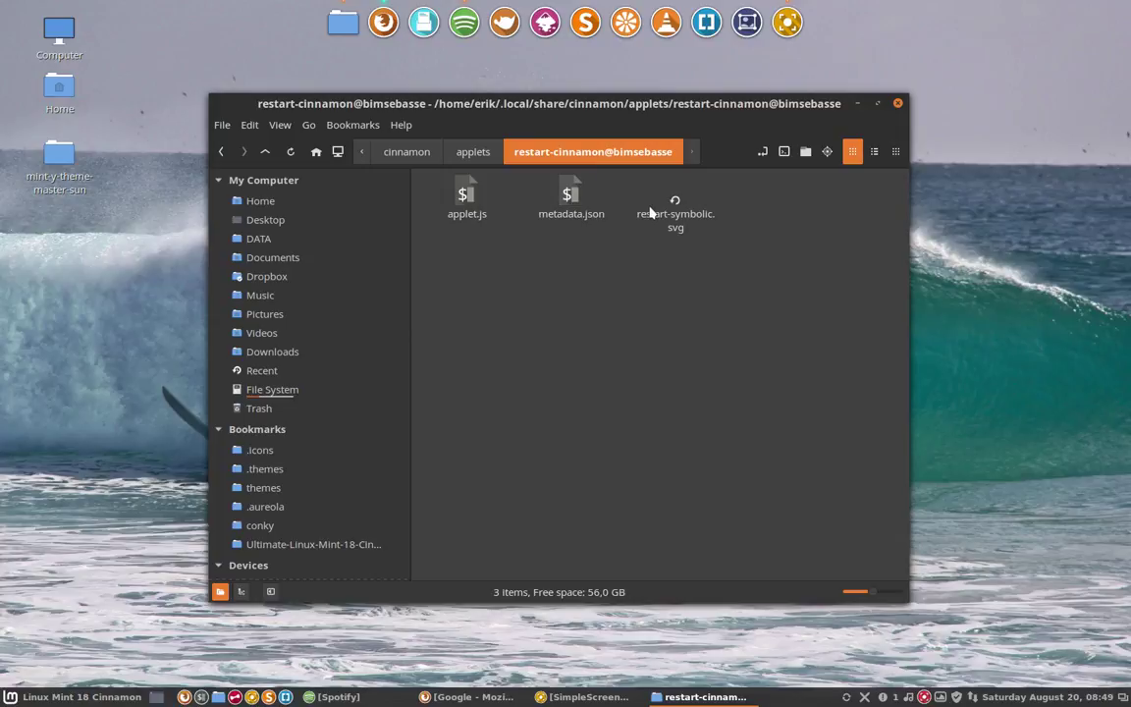
{"action": "mouse_move", "coordinate": [578, 171]}
{"action": "left_mouse_down"}
{"action": "mouse_move", "coordinate": [800, 298]}
{"action": "mouse_move", "coordinate": [797, 325]}
{"action": "left_mouse_up"}
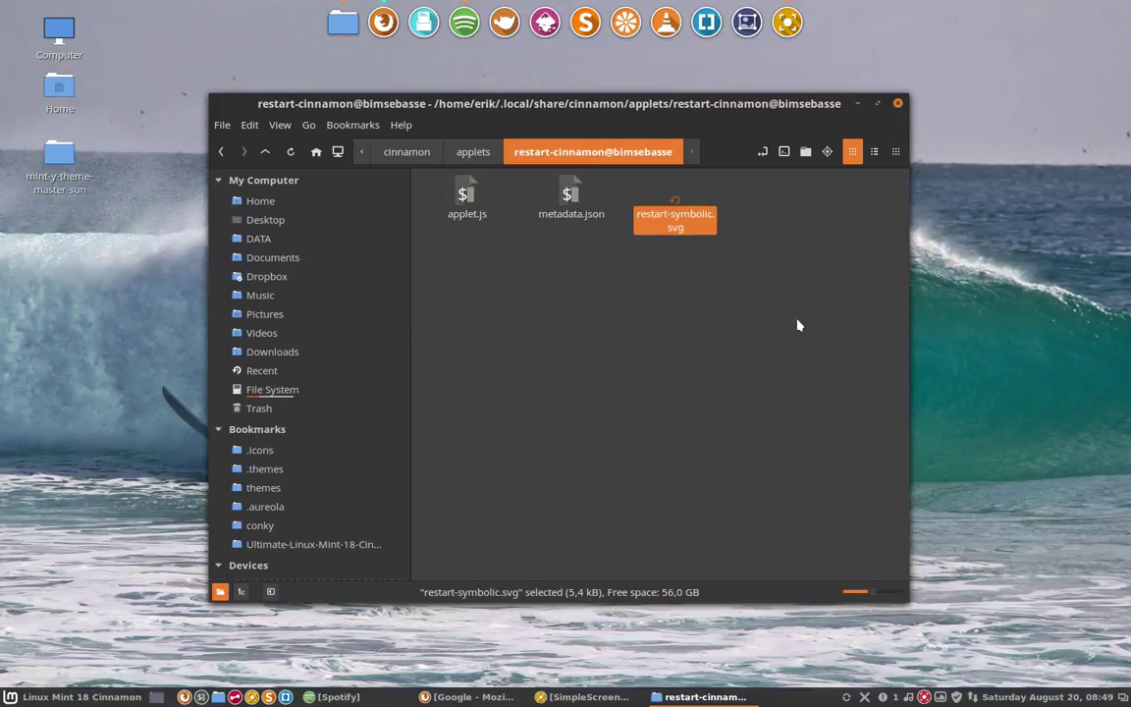
{"action": "left_click", "coordinate": [797, 324]}
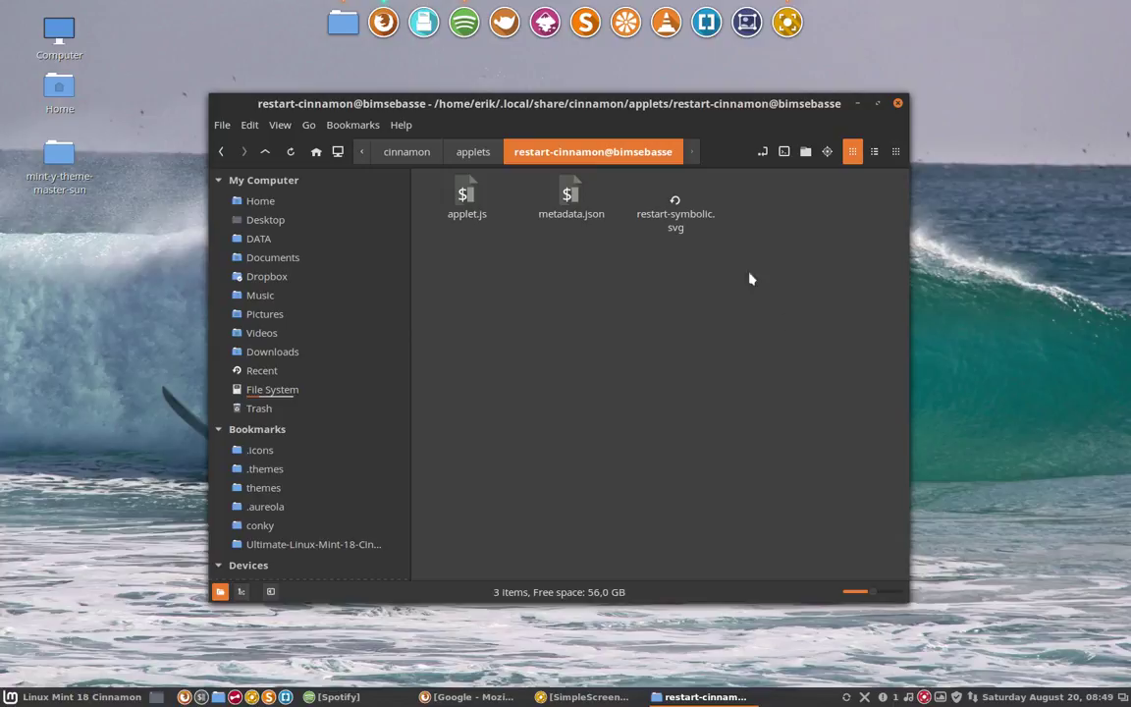
Open the applets manager from the panel's Add applets to the panel option
{"action": "right_click", "coordinate": [817, 699]}
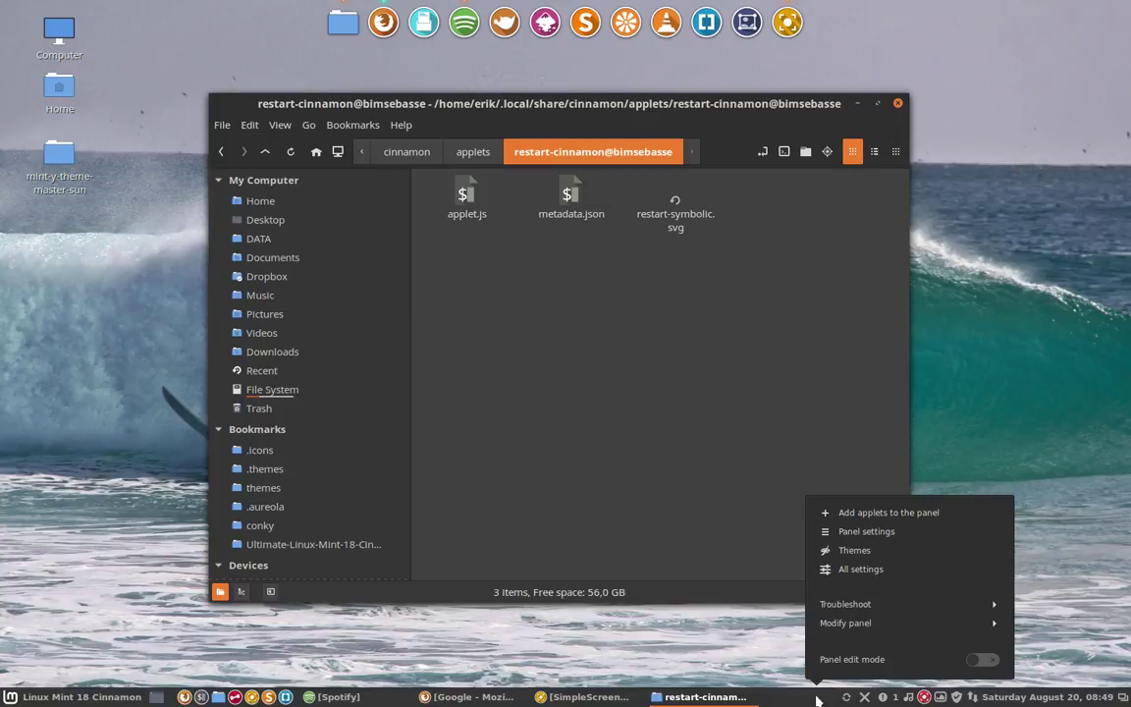
{"action": "left_click", "coordinate": [804, 703]}
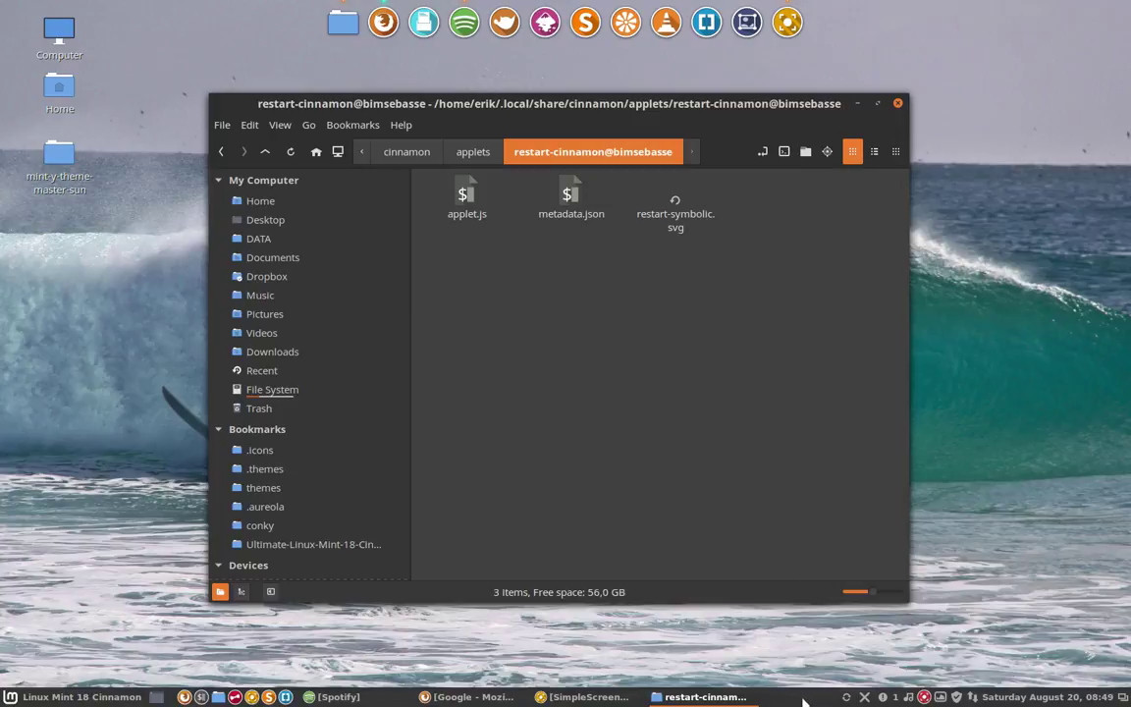
{"action": "right_click", "coordinate": [803, 701]}
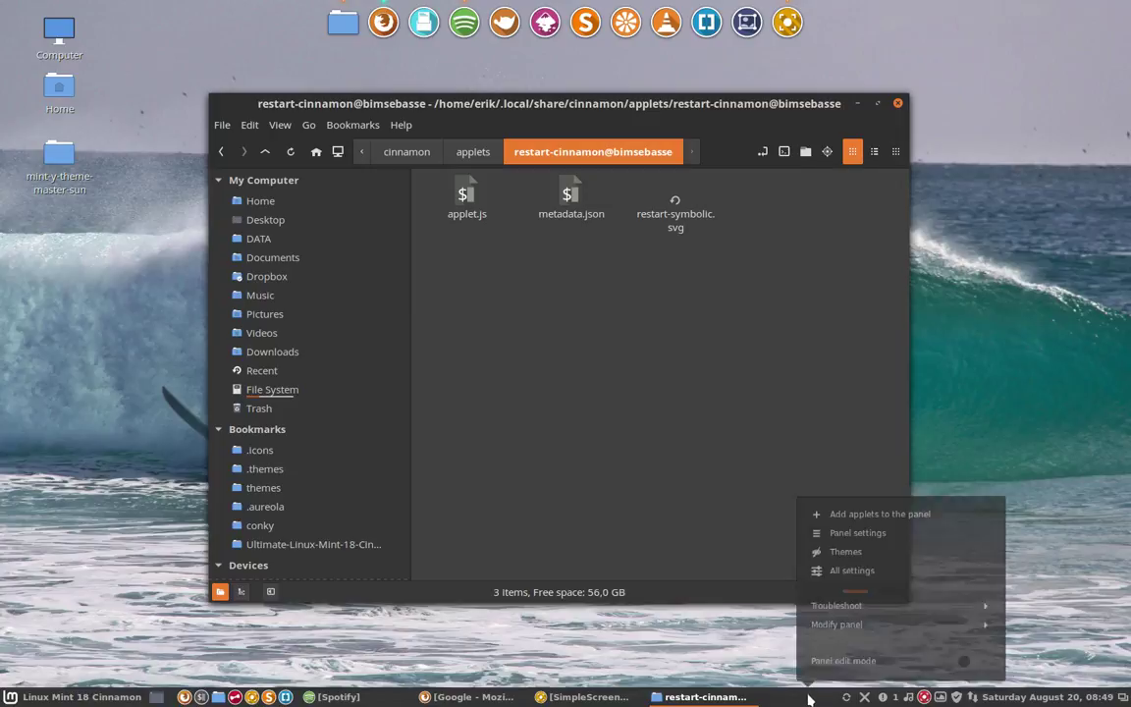
{"action": "left_click", "coordinate": [907, 515]}
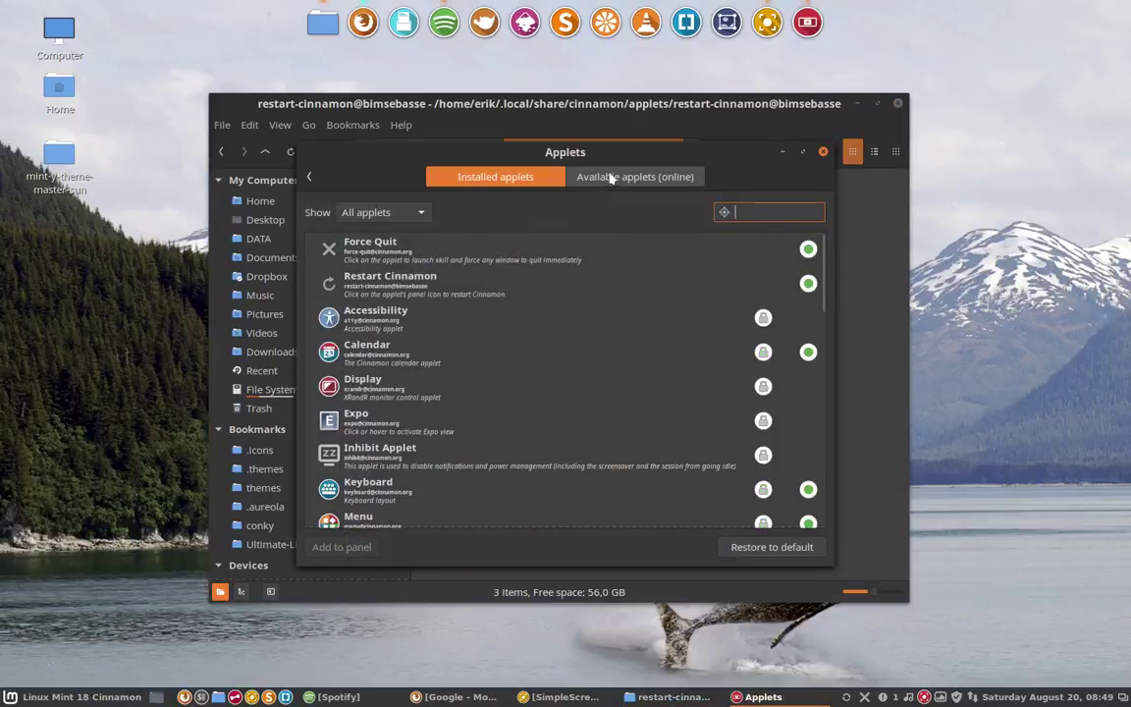
Browse online applets and sort options, then return to Installed applets and minimize the manager
{"action": "left_click", "coordinate": [611, 176]}
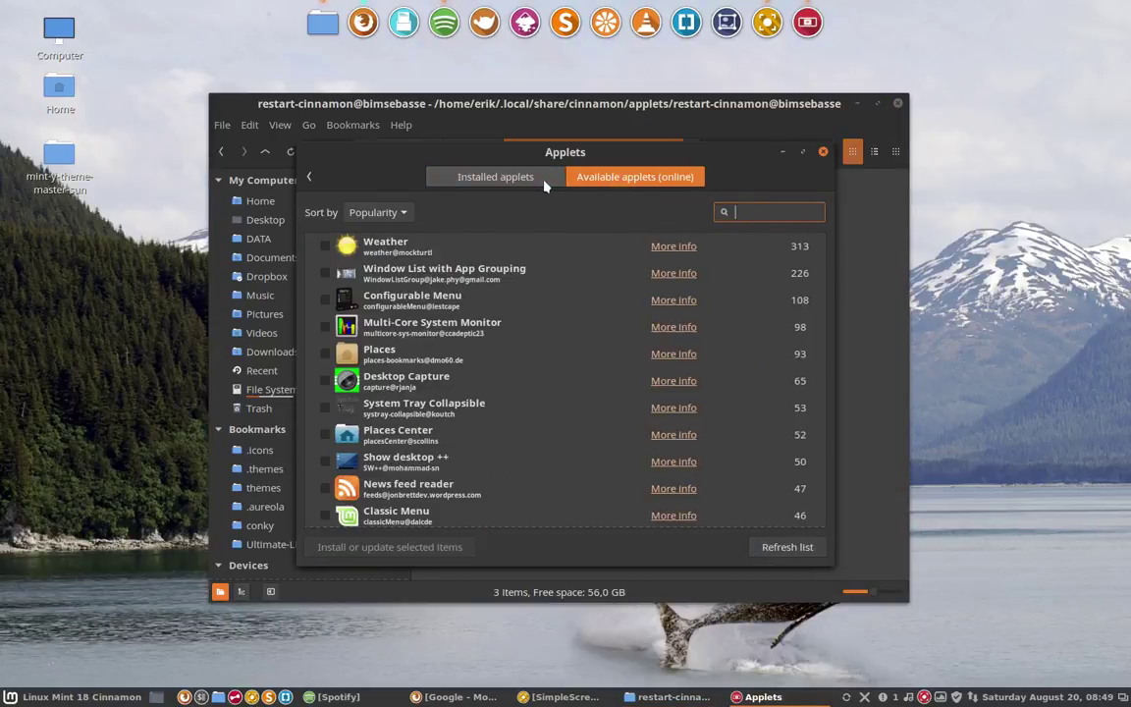
{"action": "left_click", "coordinate": [379, 214]}
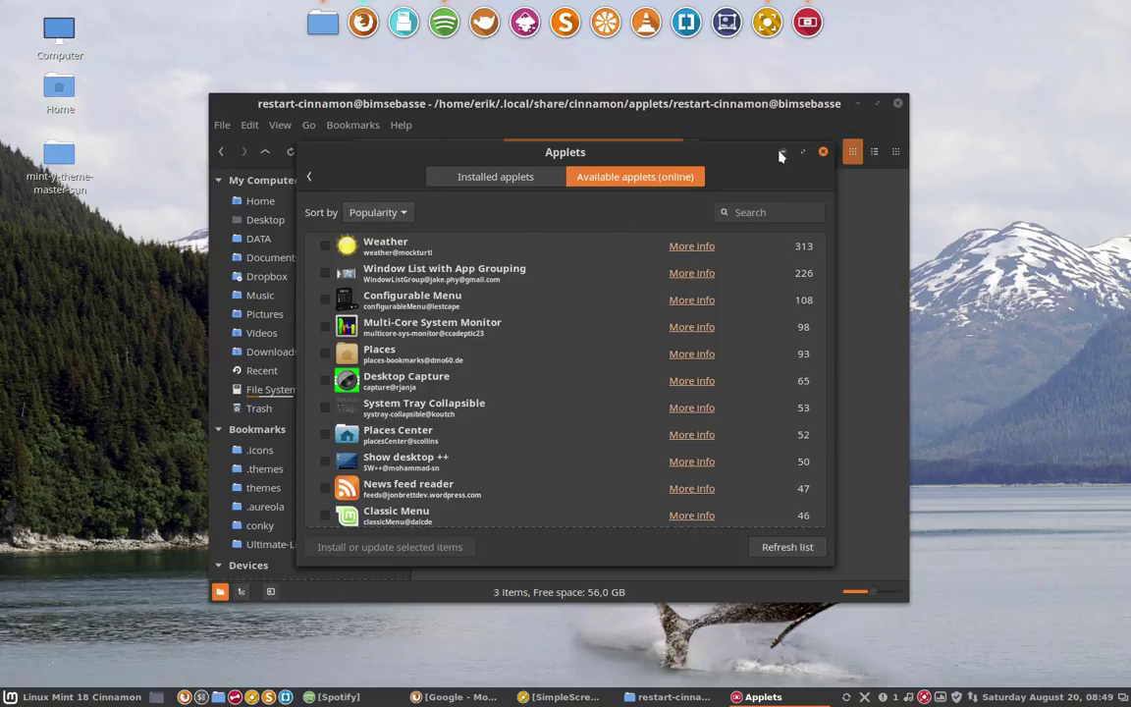
{"action": "left_click", "coordinate": [517, 178]}
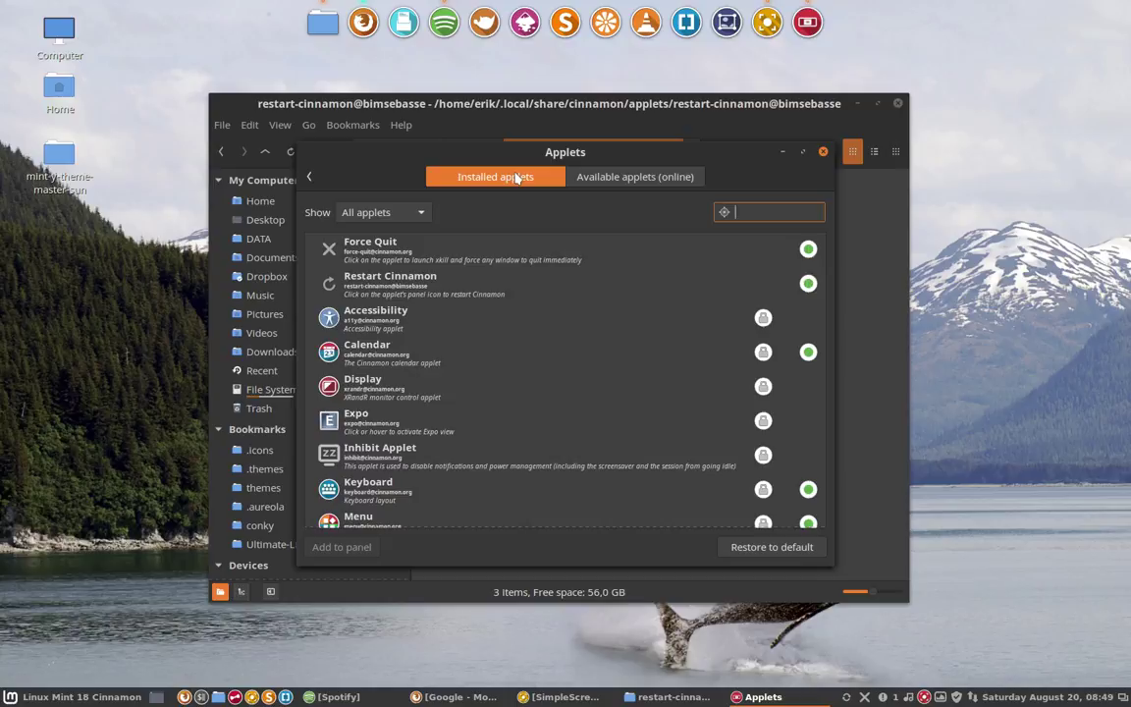
{"action": "left_click", "coordinate": [783, 153]}
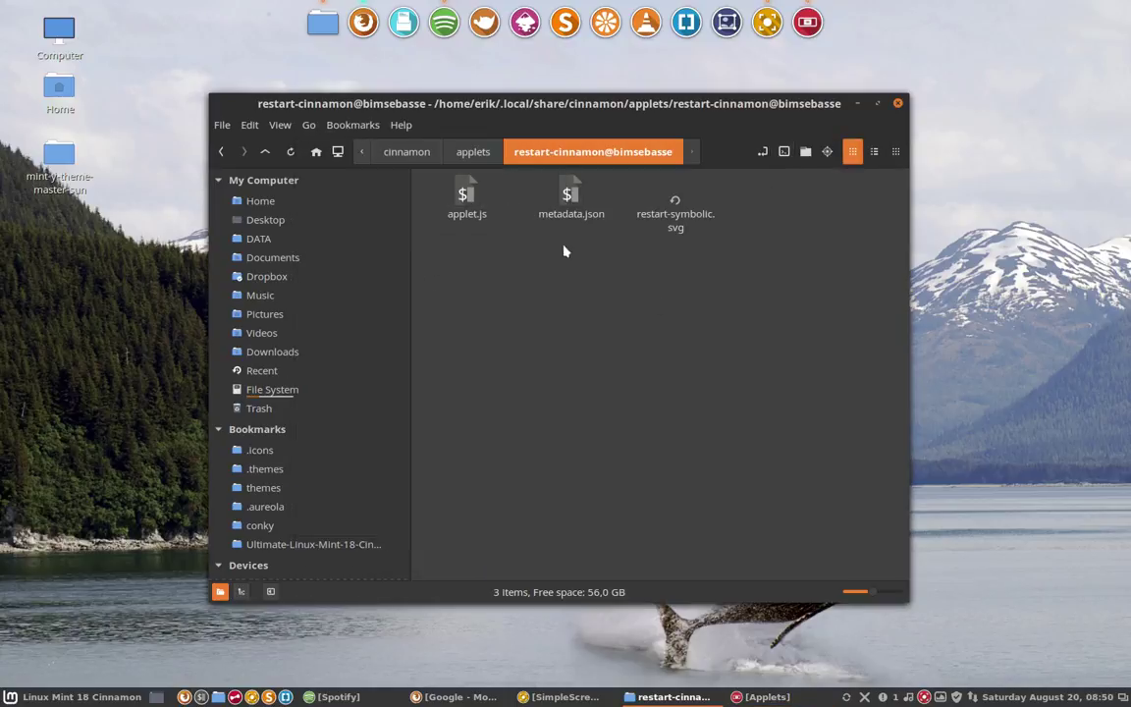
Open the restart applet's metadata.json in Sublime Text
{"action": "left_click", "coordinate": [569, 198]}
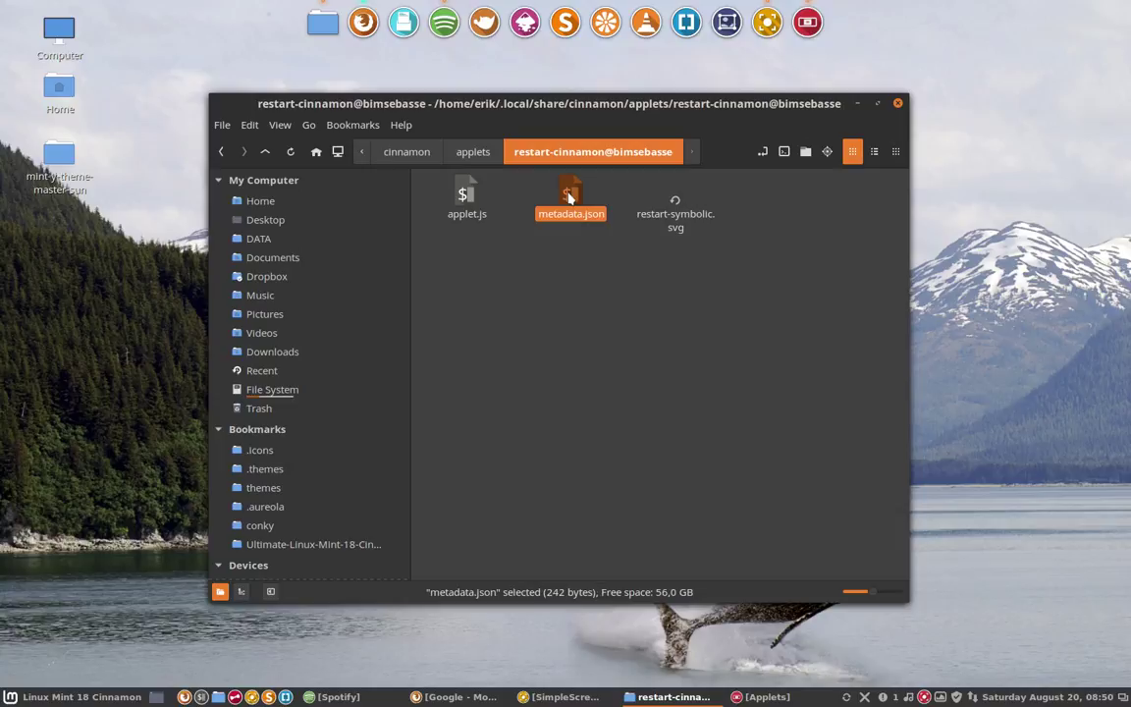
{"action": "double_click", "coordinate": [571, 196]}
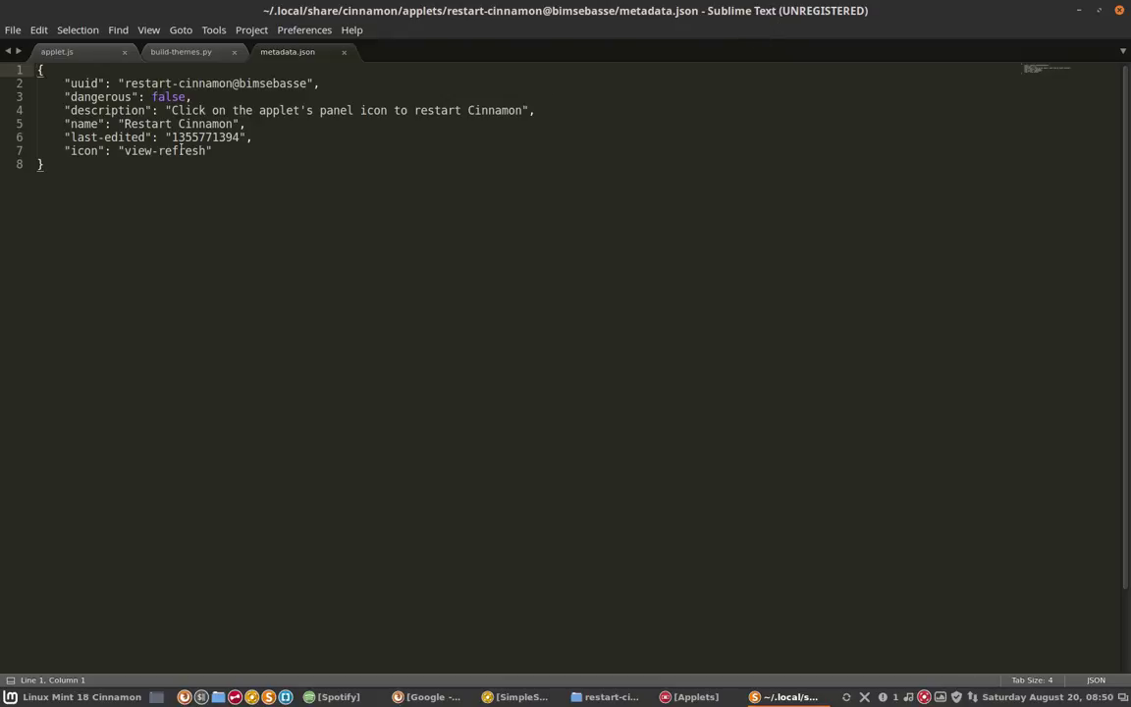
Highlight the view-refresh icon value on line 7, check the applet's panel menu, and close Sublime Text
{"action": "left_click_drag", "start_coordinate": [122, 151], "coordinate": [203, 147]}
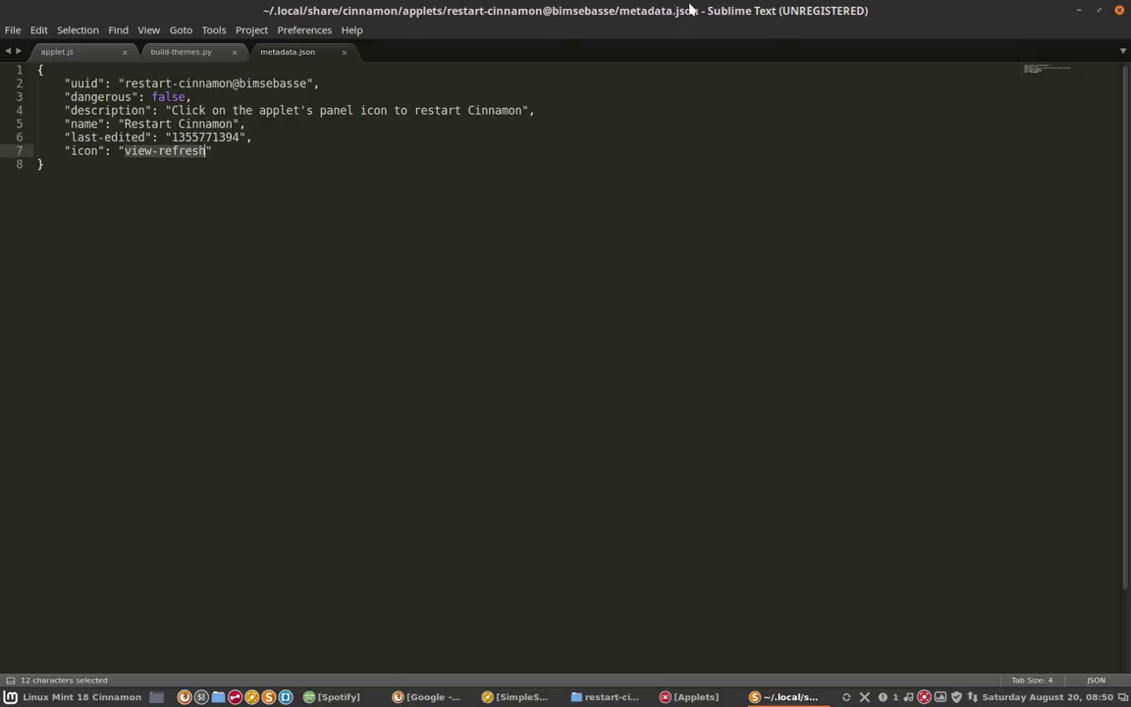
{"action": "right_click", "coordinate": [847, 701]}
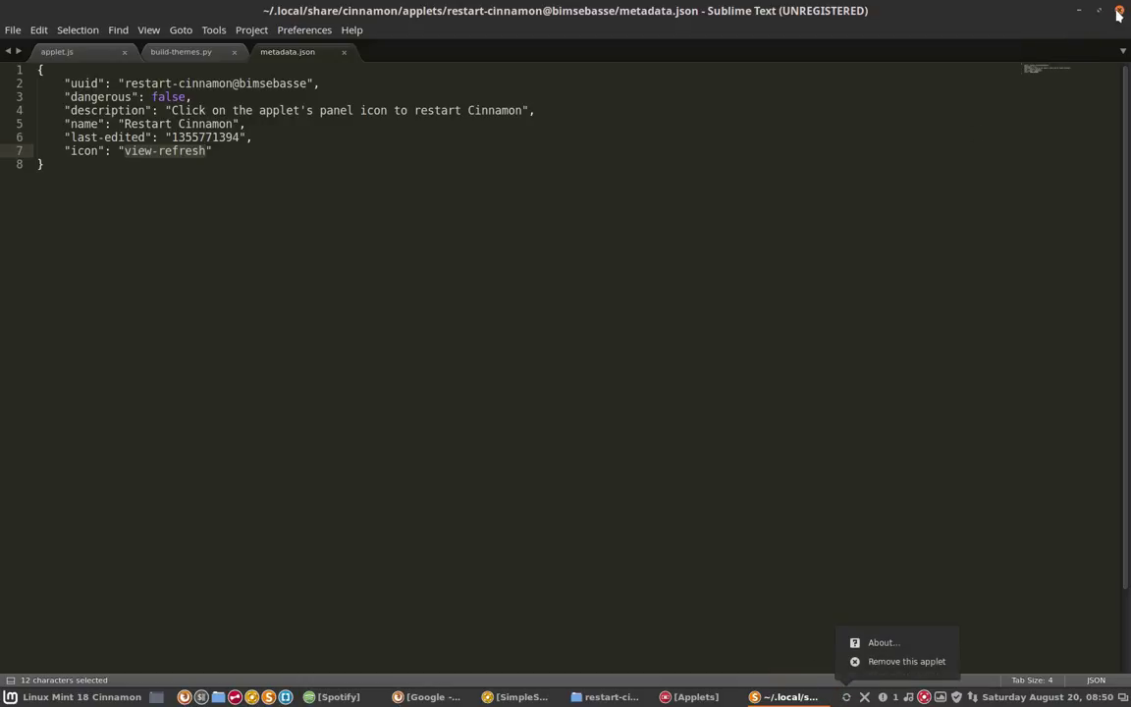
{"action": "left_click", "coordinate": [832, 478]}
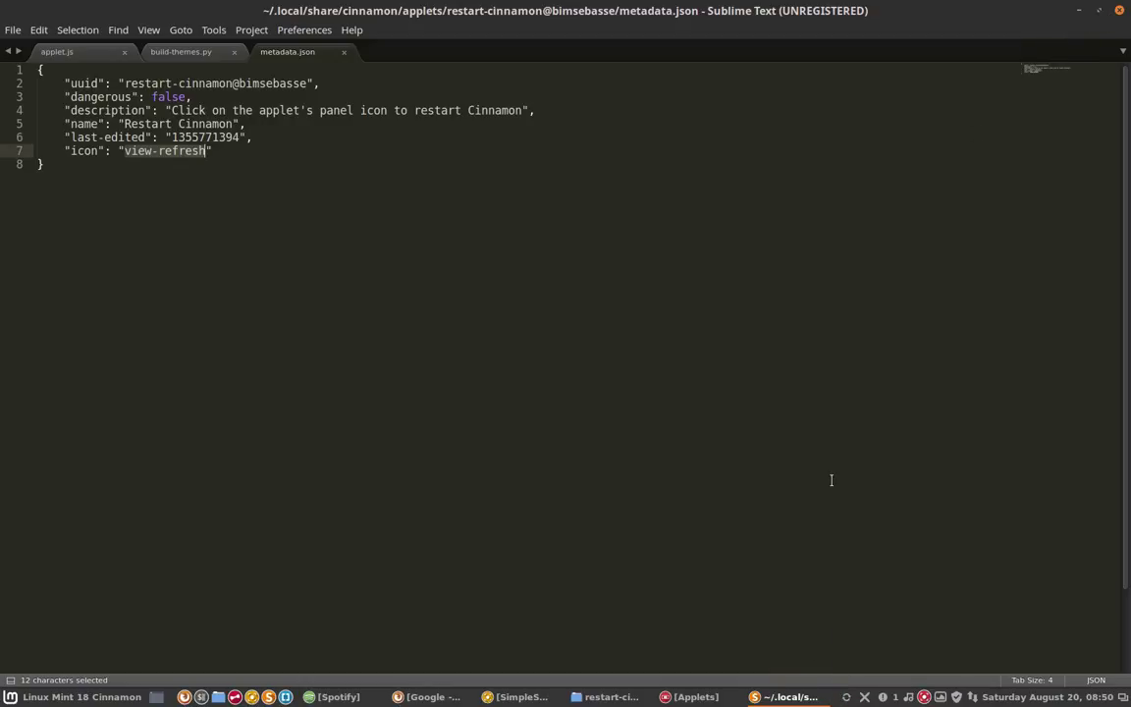
{"action": "left_click", "coordinate": [1120, 10]}
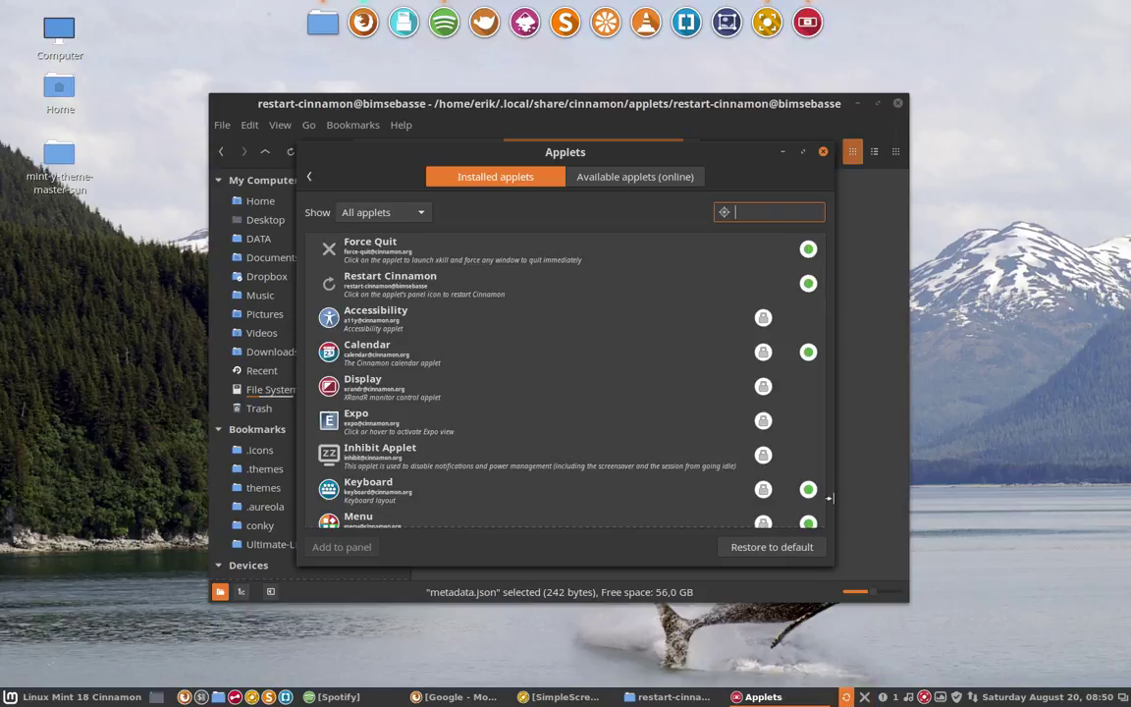
Close the Applets window, open applet.js and highlight its 'restart' icon name on line 19
{"action": "left_click", "coordinate": [823, 153]}
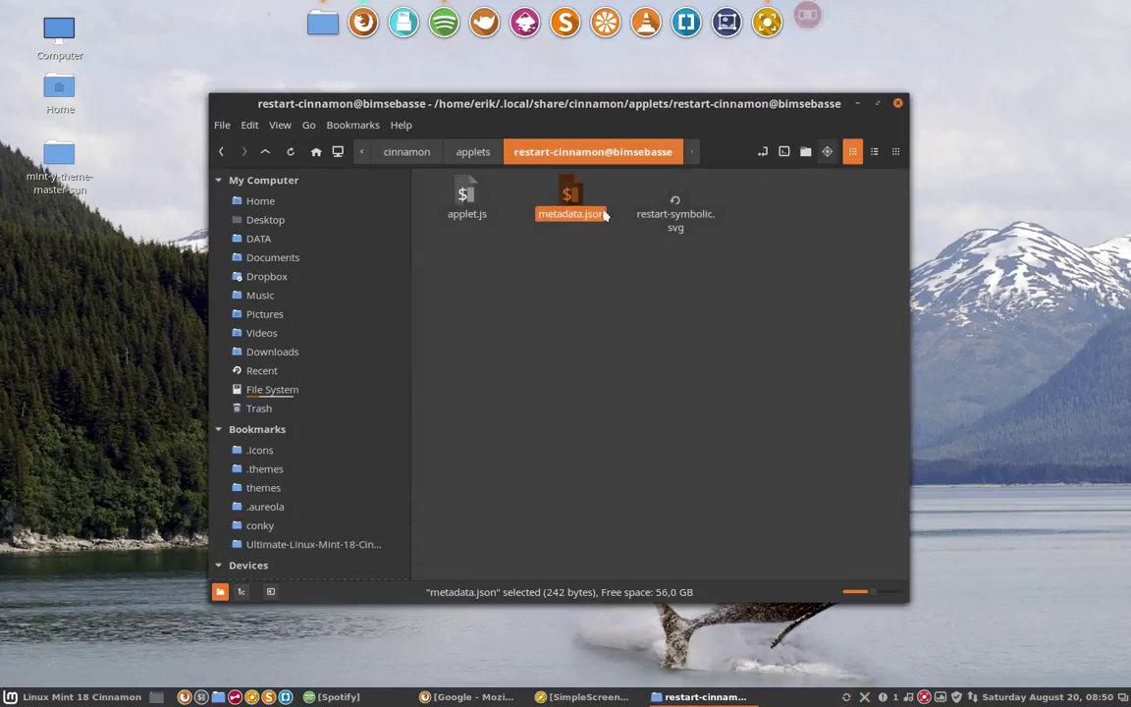
{"action": "left_click", "coordinate": [462, 201]}
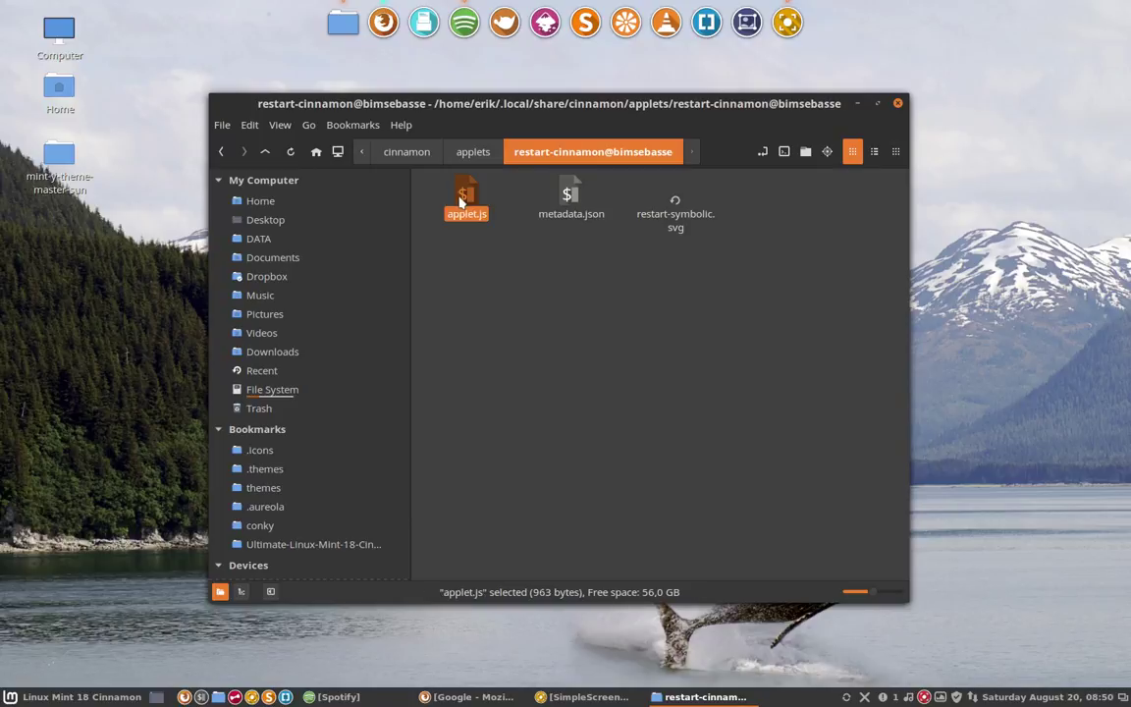
{"action": "double_click", "coordinate": [462, 201]}
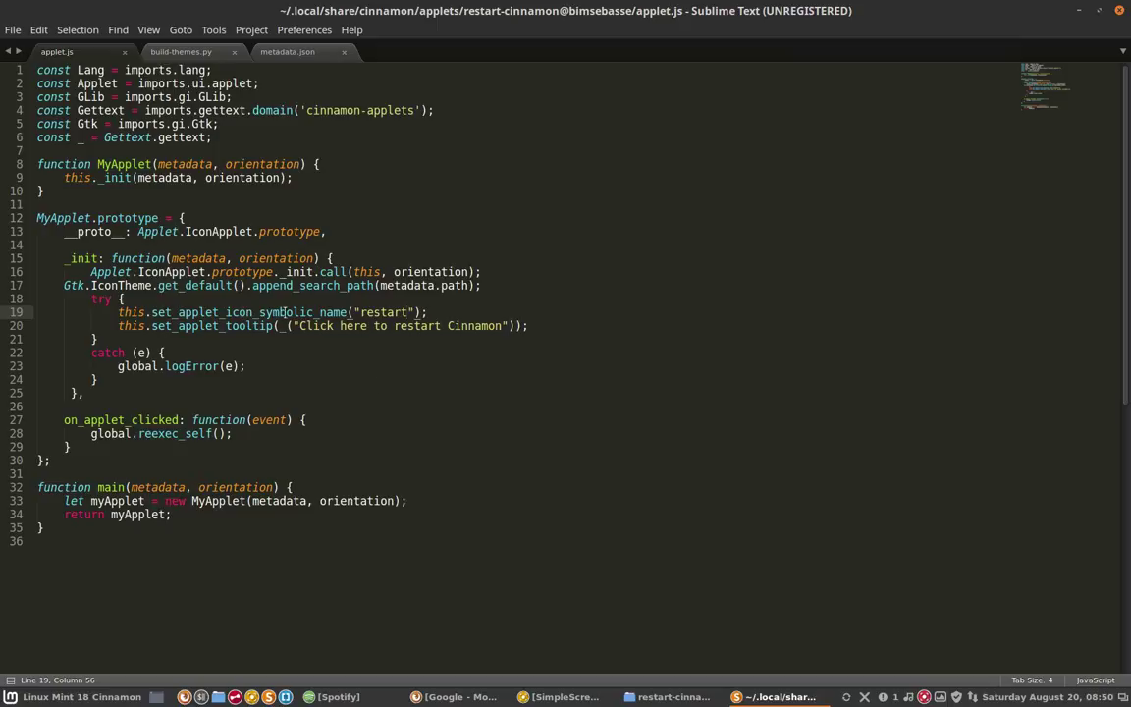
{"action": "left_click_drag", "start_coordinate": [361, 312], "coordinate": [412, 312]}
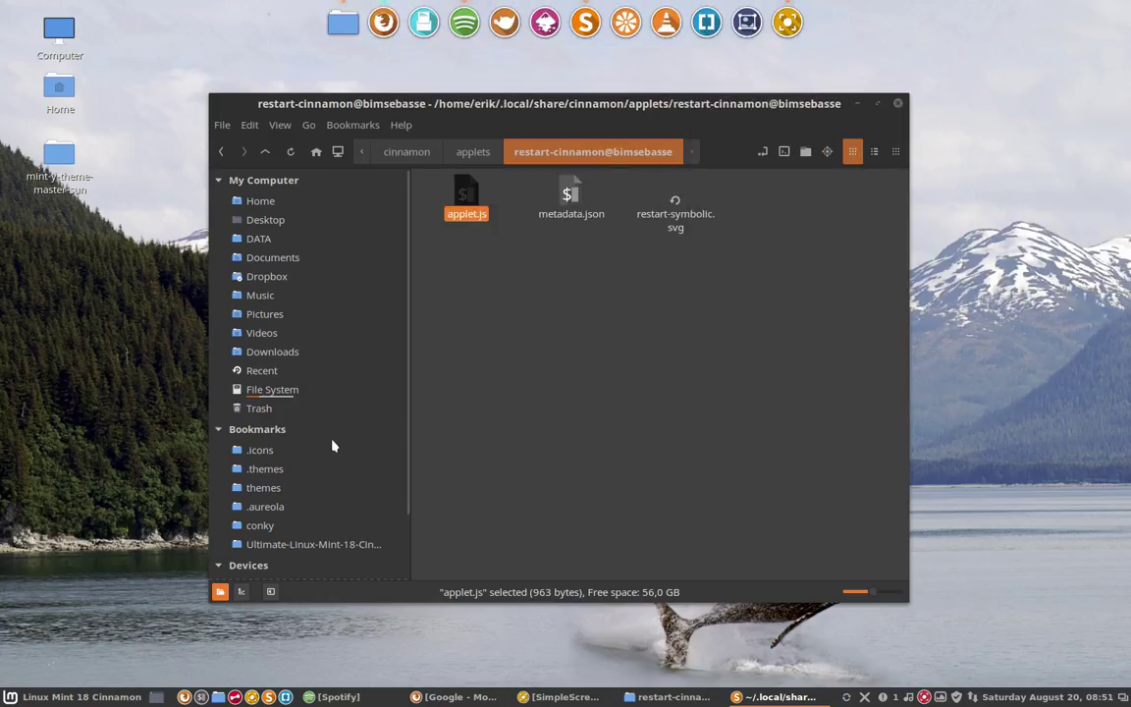
{"action": "left_click", "coordinate": [303, 452]}
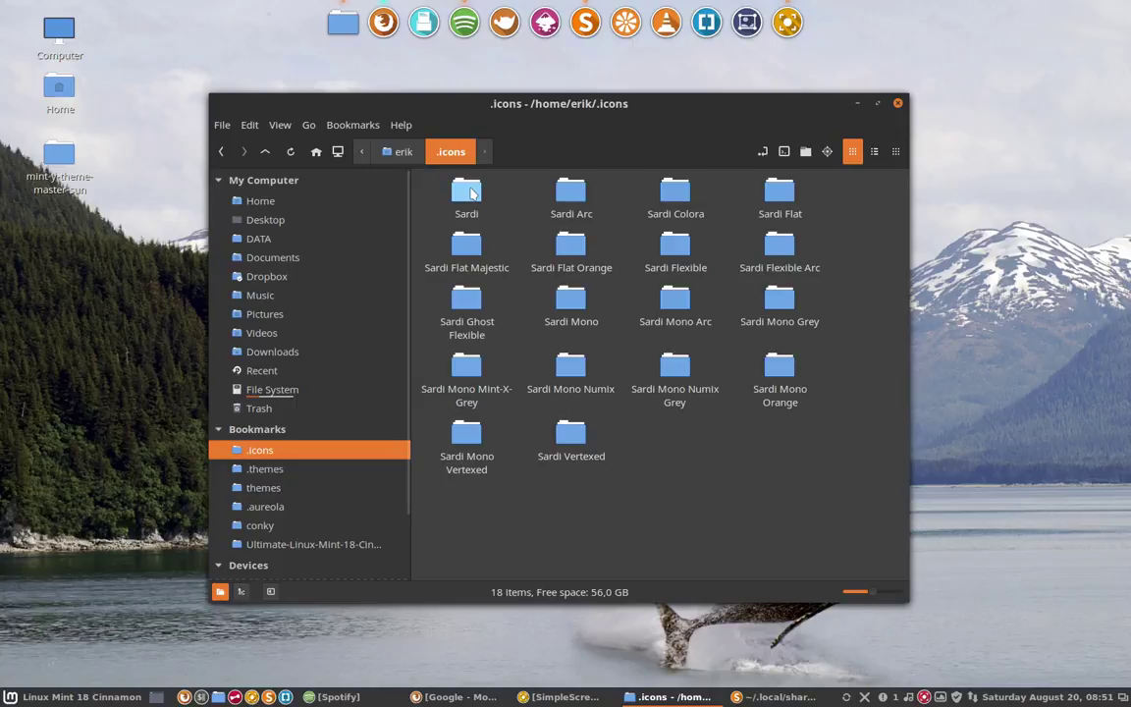
Search the Sardi icon theme folder for 'restart' and select restart.svg among the thirteen results
{"action": "left_click", "coordinate": [472, 193]}
{"action": "double_click", "coordinate": [472, 194]}
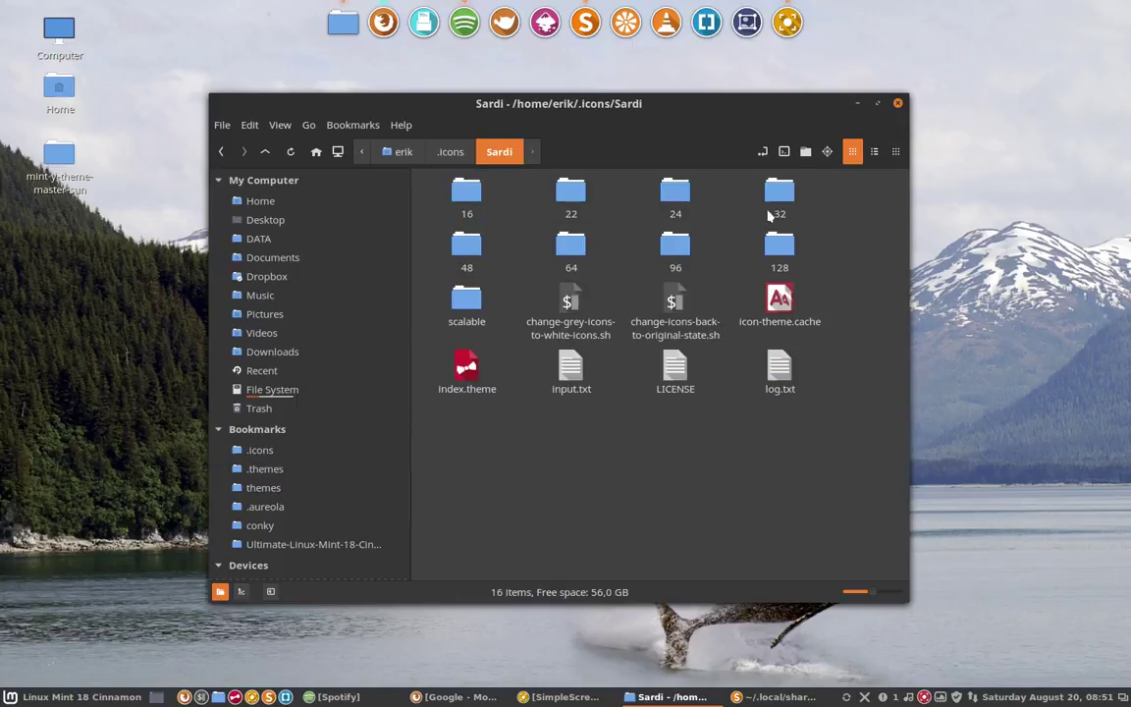
{"action": "left_click", "coordinate": [828, 154]}
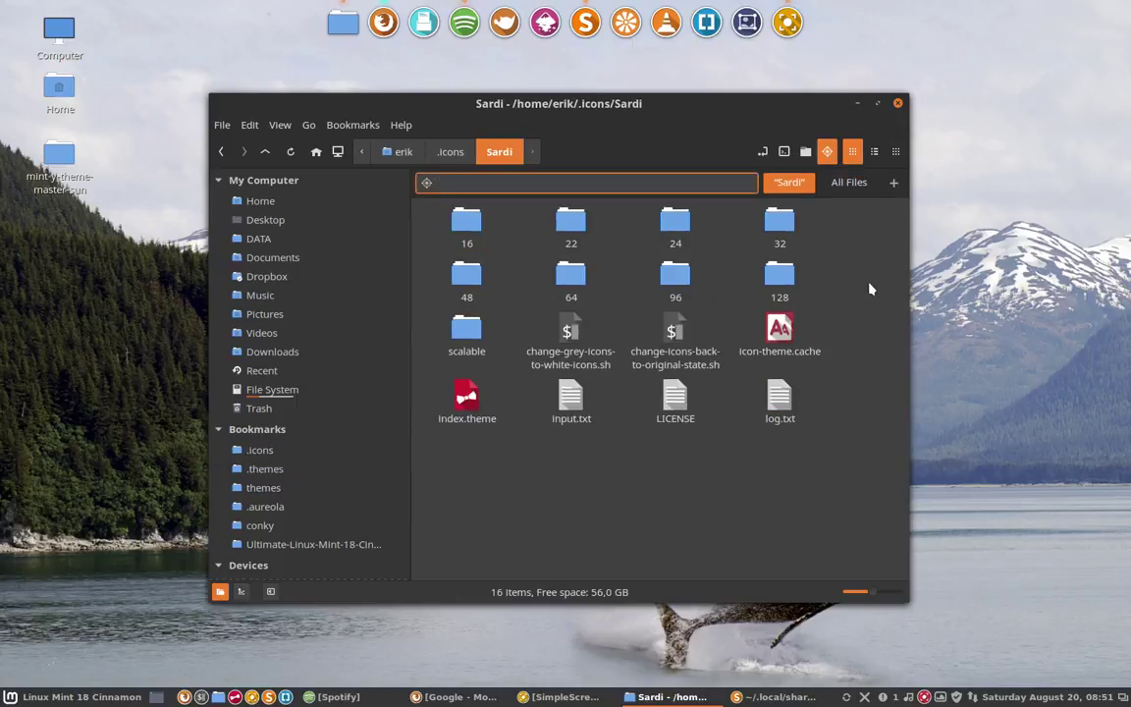
{"action": "type", "text": "rea"}
{"action": "key", "text": "BackSpace"}
{"action": "type", "text": "start"}
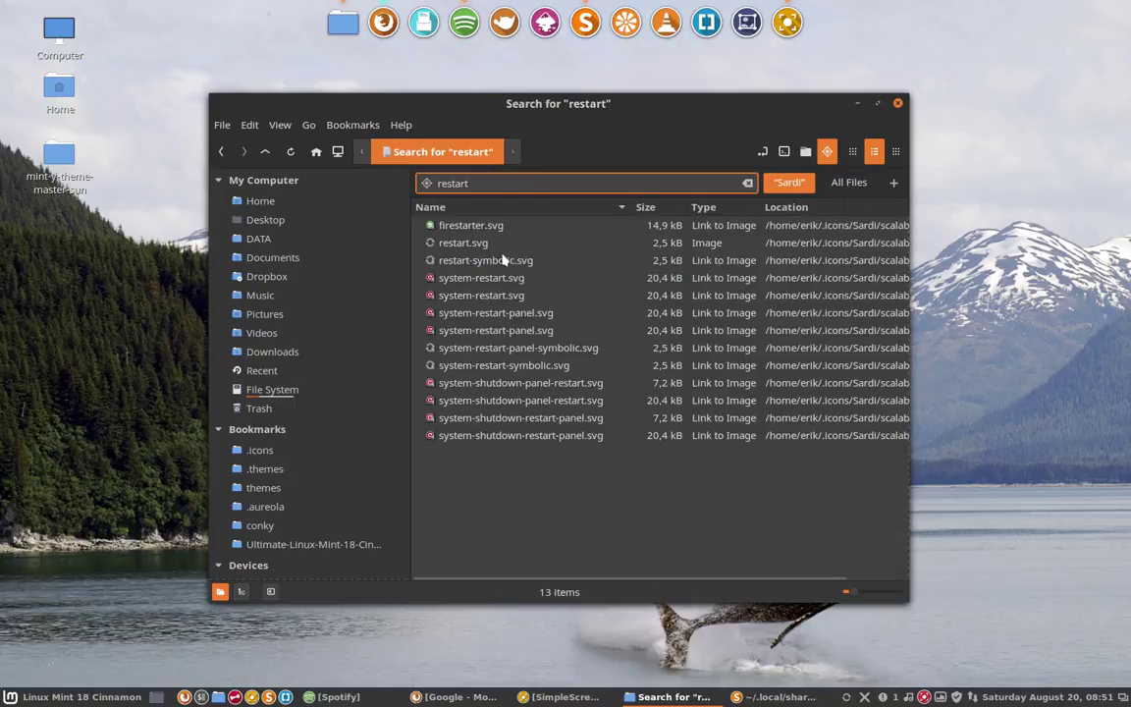
{"action": "left_click", "coordinate": [501, 250]}
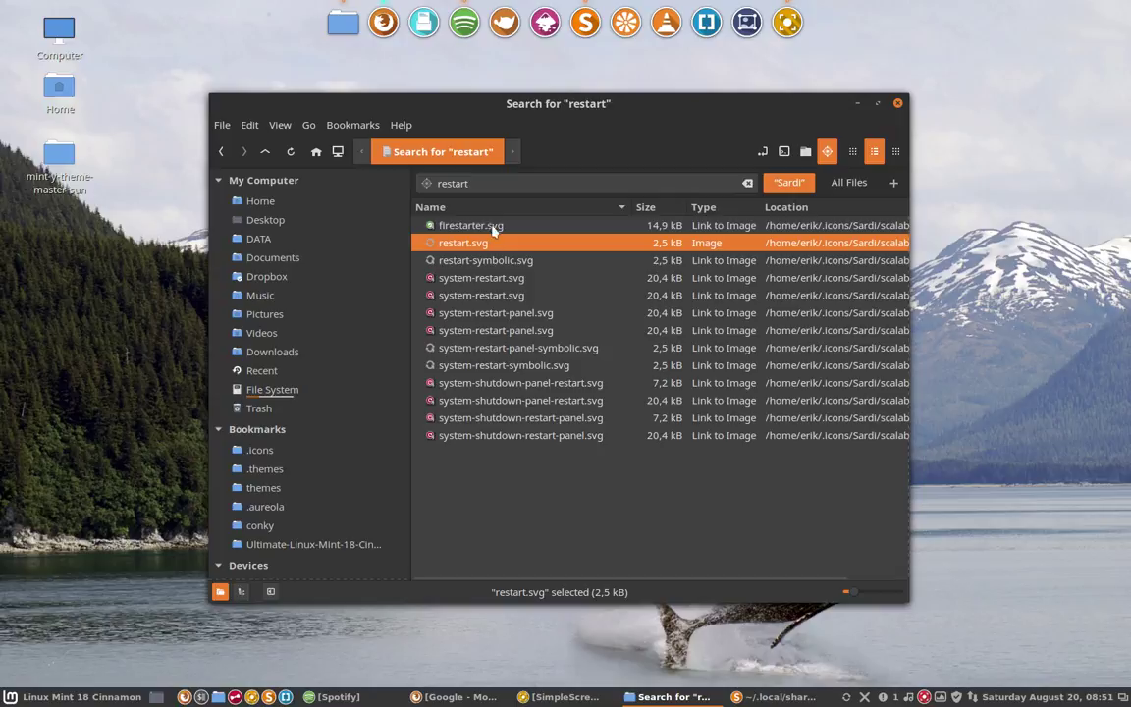
{"action": "double_click", "coordinate": [456, 182]}
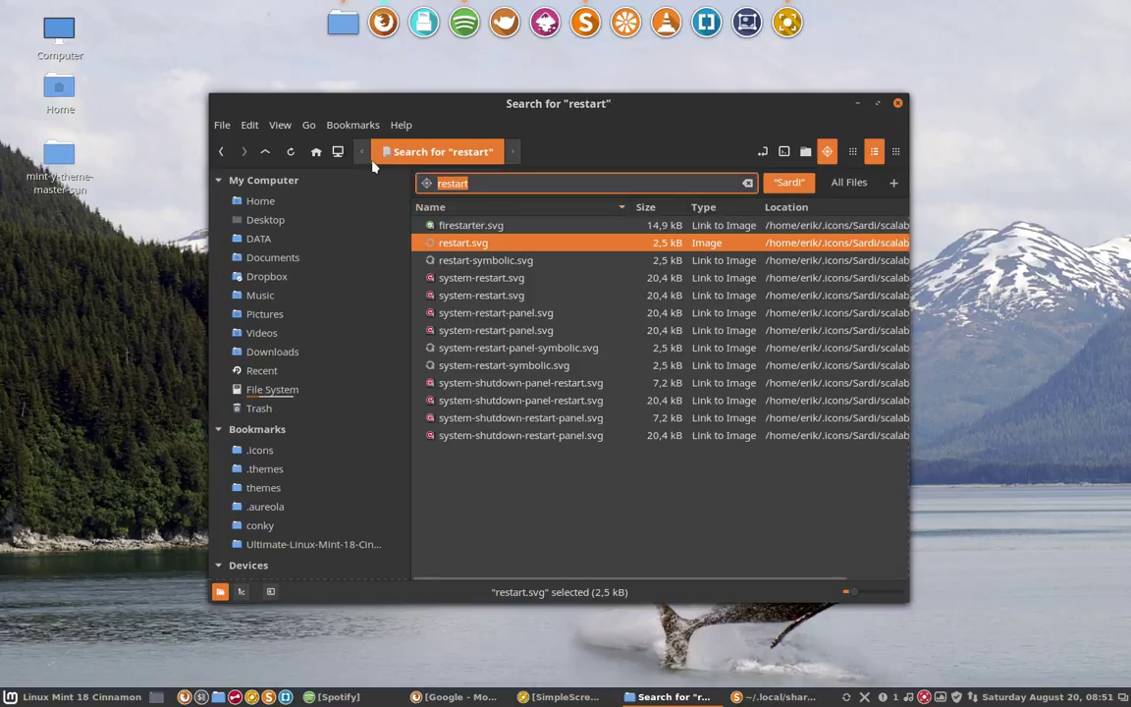
Search for 'refresh', select view-refresh.svg at a larger icon size, and return to applet.js
{"action": "type", "text": "refresh"}
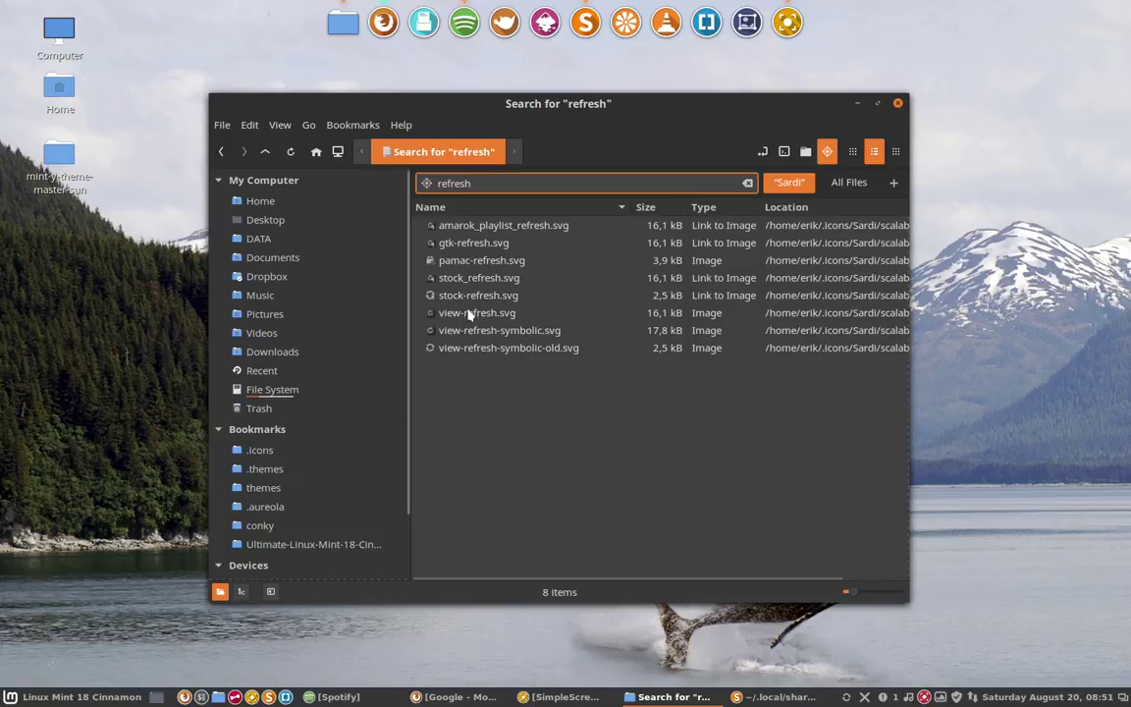
{"action": "left_click", "coordinate": [472, 314]}
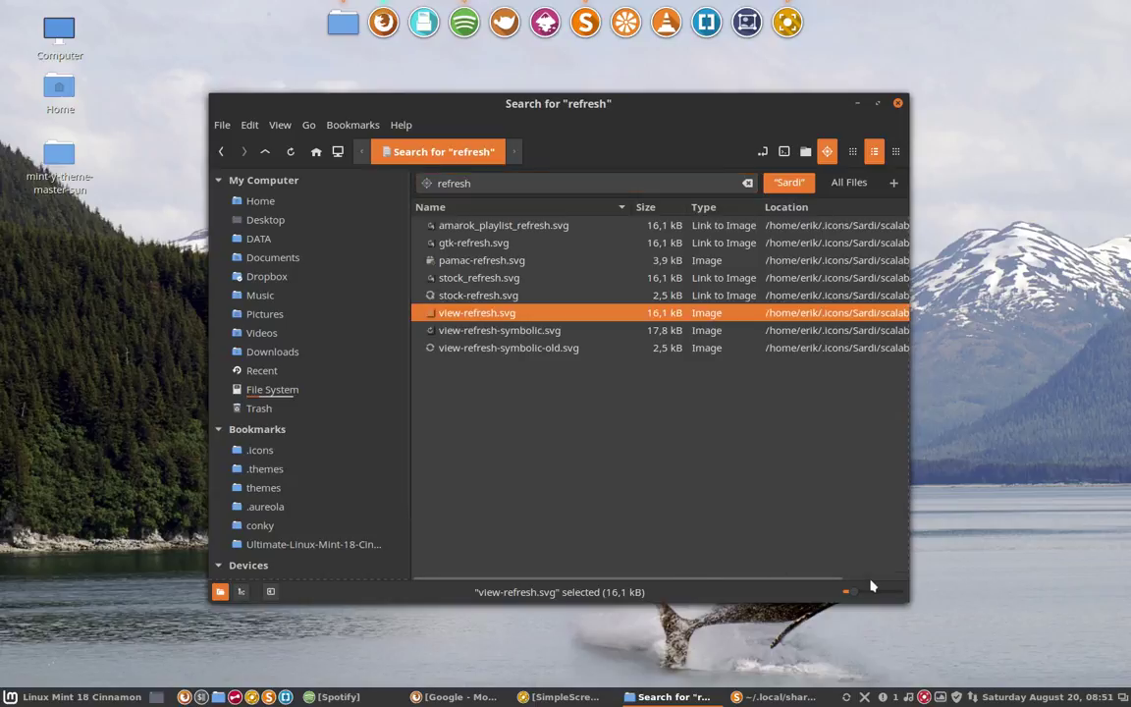
{"action": "left_click_drag", "start_coordinate": [871, 589], "coordinate": [883, 594]}
{"action": "left_click", "coordinate": [593, 525]}
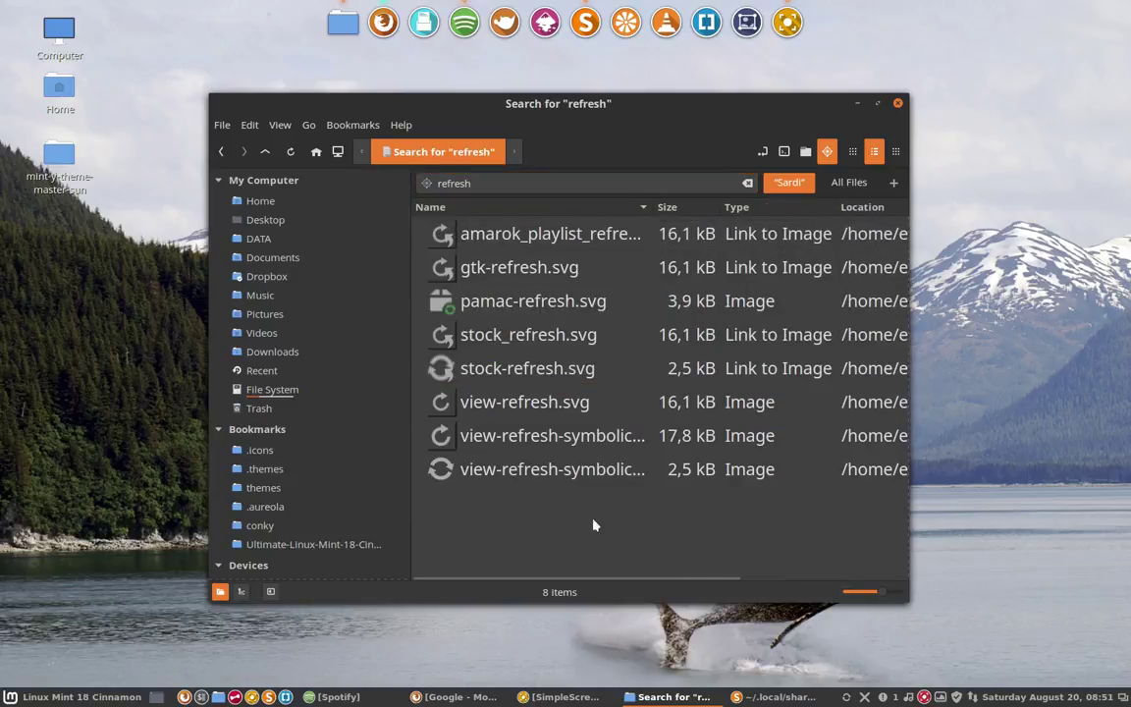
{"action": "left_click", "coordinate": [526, 412]}
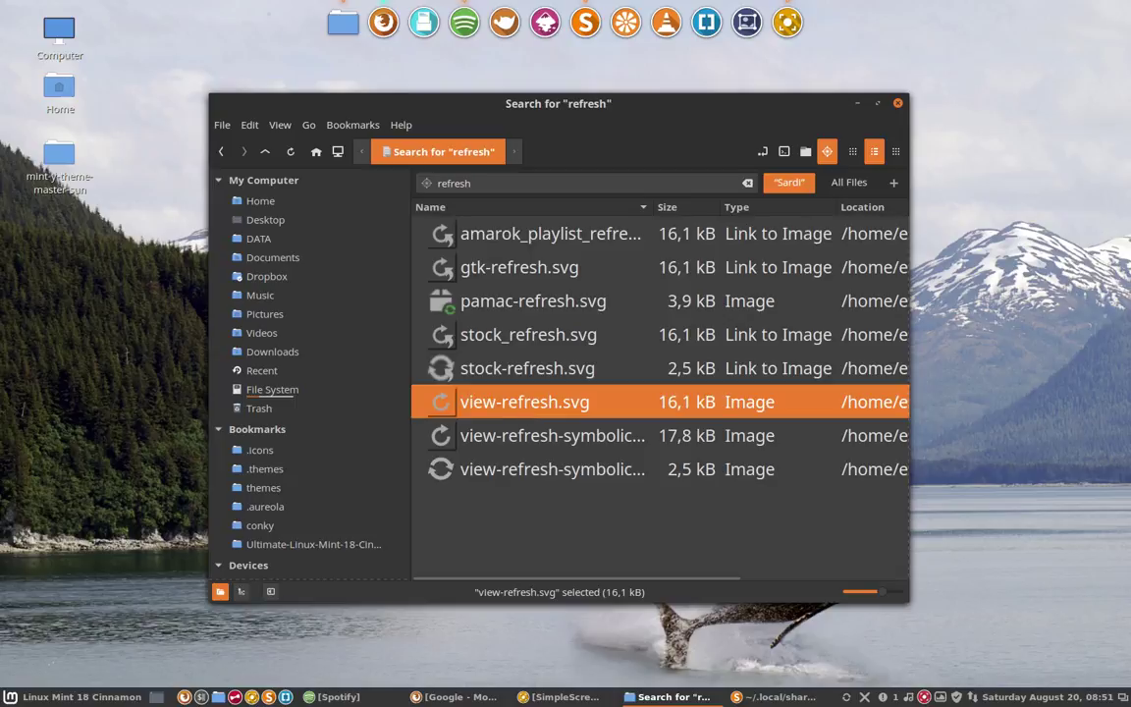
{"action": "key", "text": "alt+Tab"}
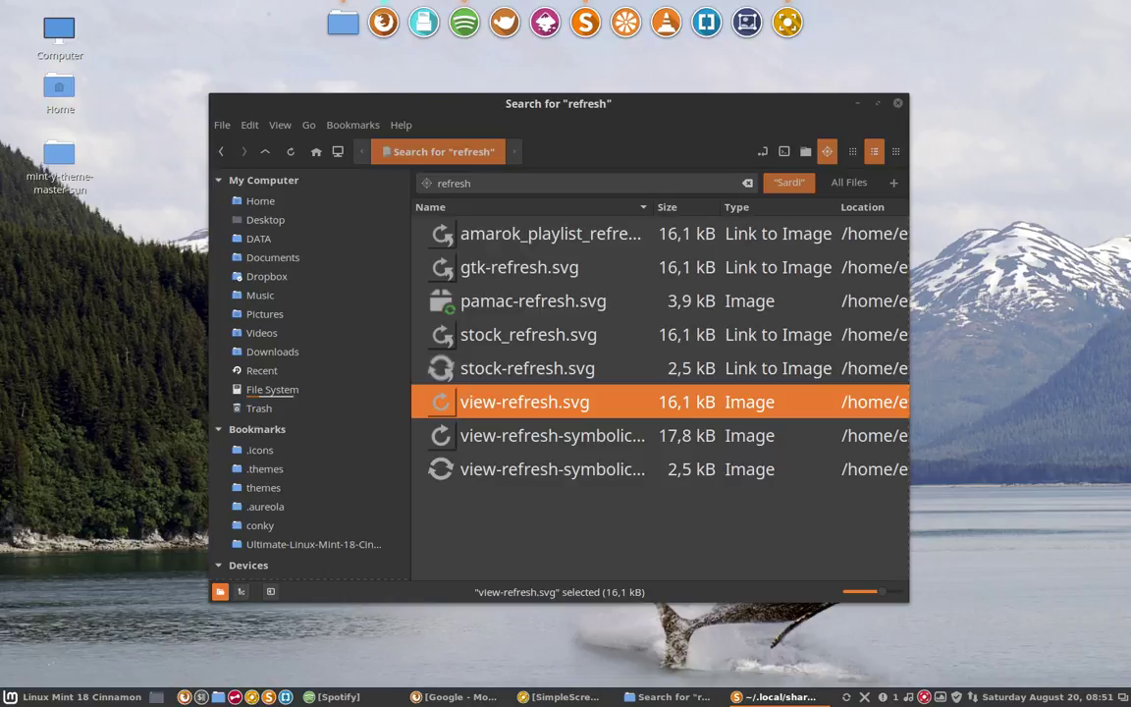
{"action": "key", "text": "alt+Tab"}
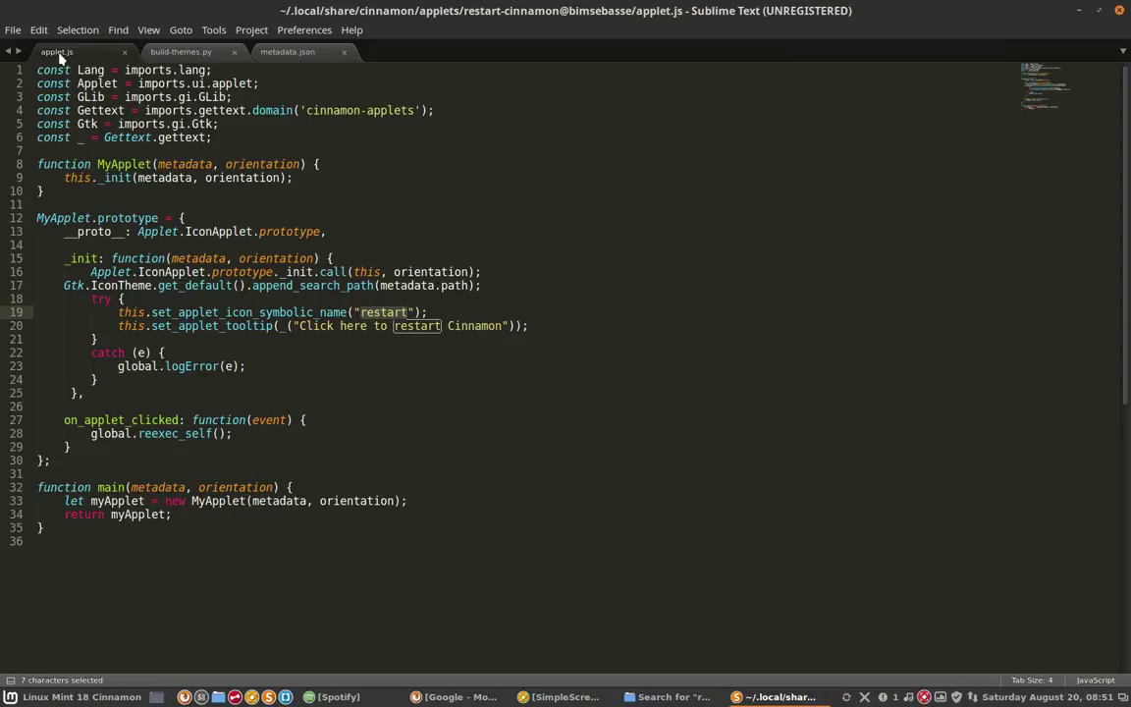
Change the icon name on line 19 of applet.js to 'view-refresh' and save the file
{"action": "left_click_drag", "start_coordinate": [405, 17], "coordinate": [439, 260]}
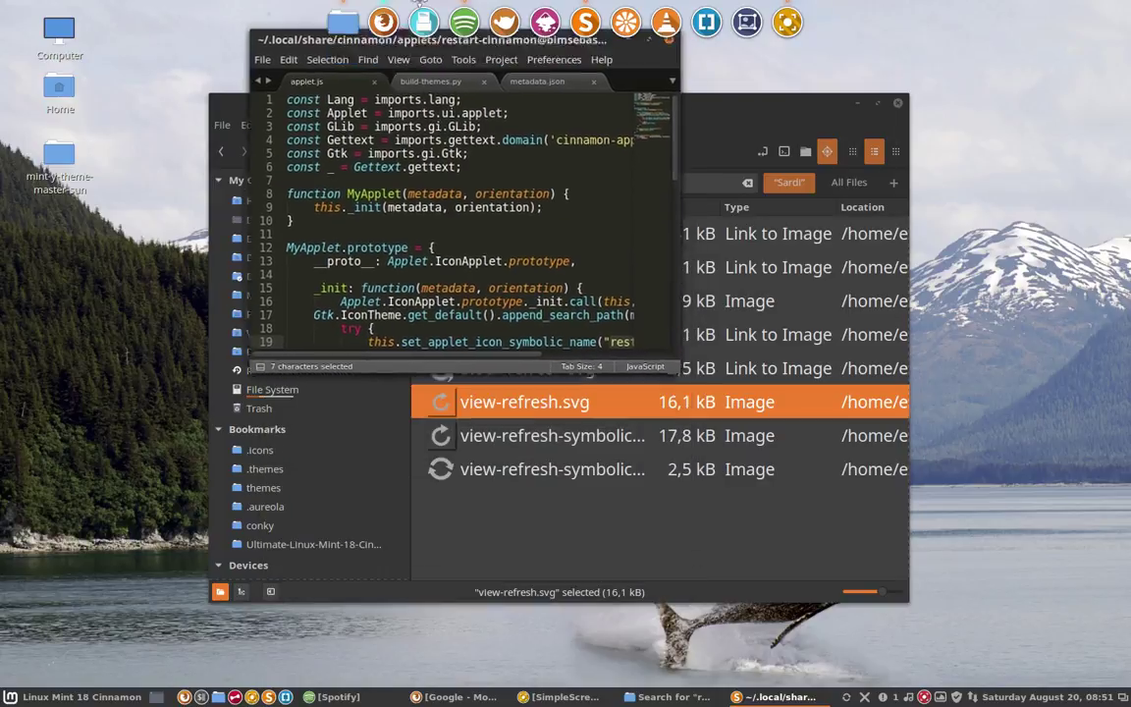
{"action": "left_click_drag", "start_coordinate": [440, 259], "coordinate": [419, 12]}
{"action": "double_click", "coordinate": [295, 11]}
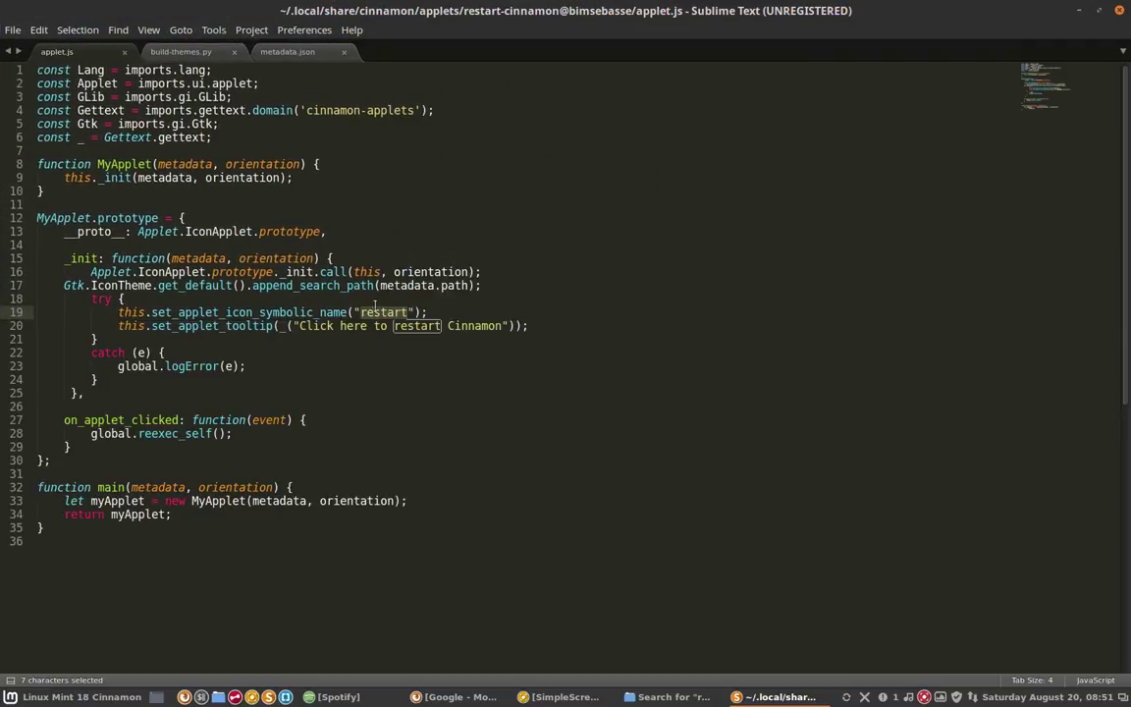
{"action": "type", "text": "view"}
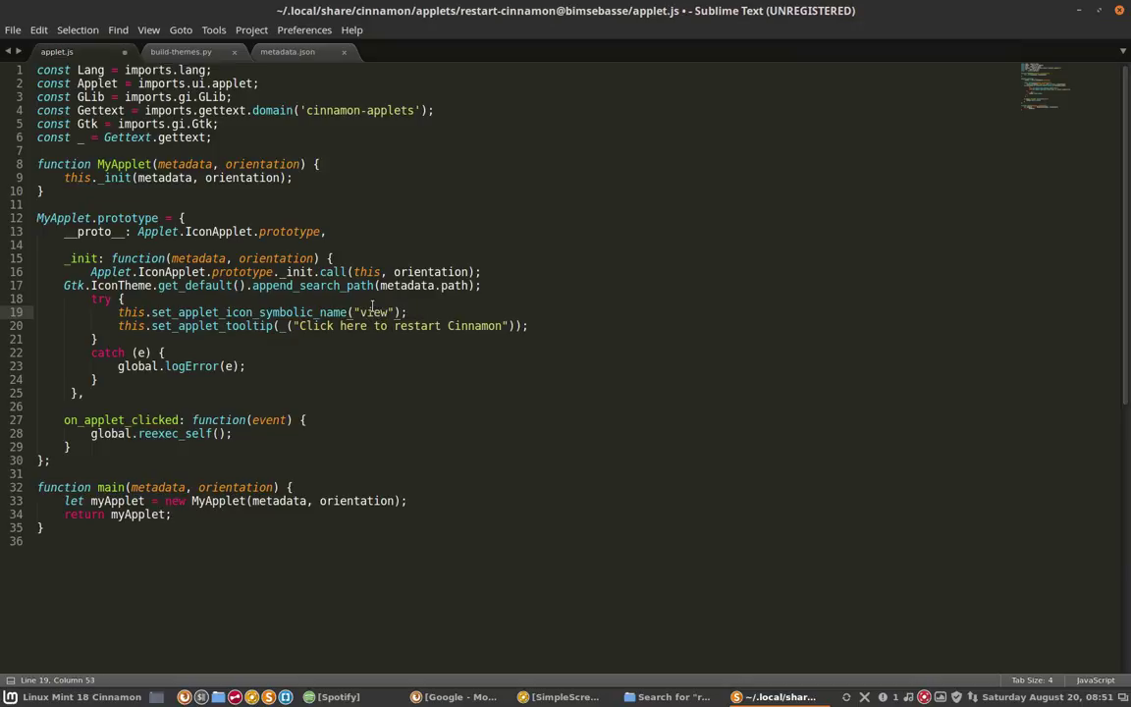
{"action": "type", "text": "-refresh"}
{"action": "key", "text": "ctrl+s"}
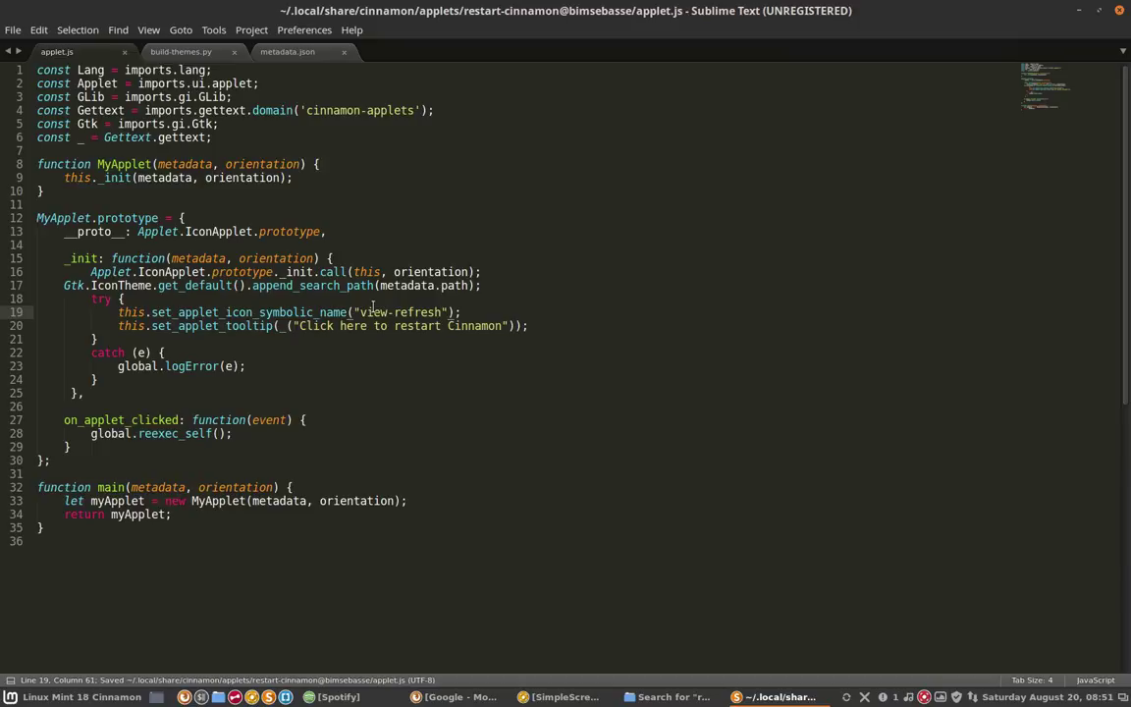
{"action": "mouse_move", "coordinate": [994, 9]}
{"action": "left_mouse_down"}
{"action": "mouse_move", "coordinate": [871, 328]}
{"action": "mouse_move", "coordinate": [834, 512]}
{"action": "mouse_move", "coordinate": [775, 403]}
{"action": "mouse_move", "coordinate": [770, 434]}
{"action": "mouse_move", "coordinate": [747, 127]}
{"action": "left_mouse_up"}
Close the applet.js editor and the refresh icon search window
{"action": "left_click", "coordinate": [795, 132]}
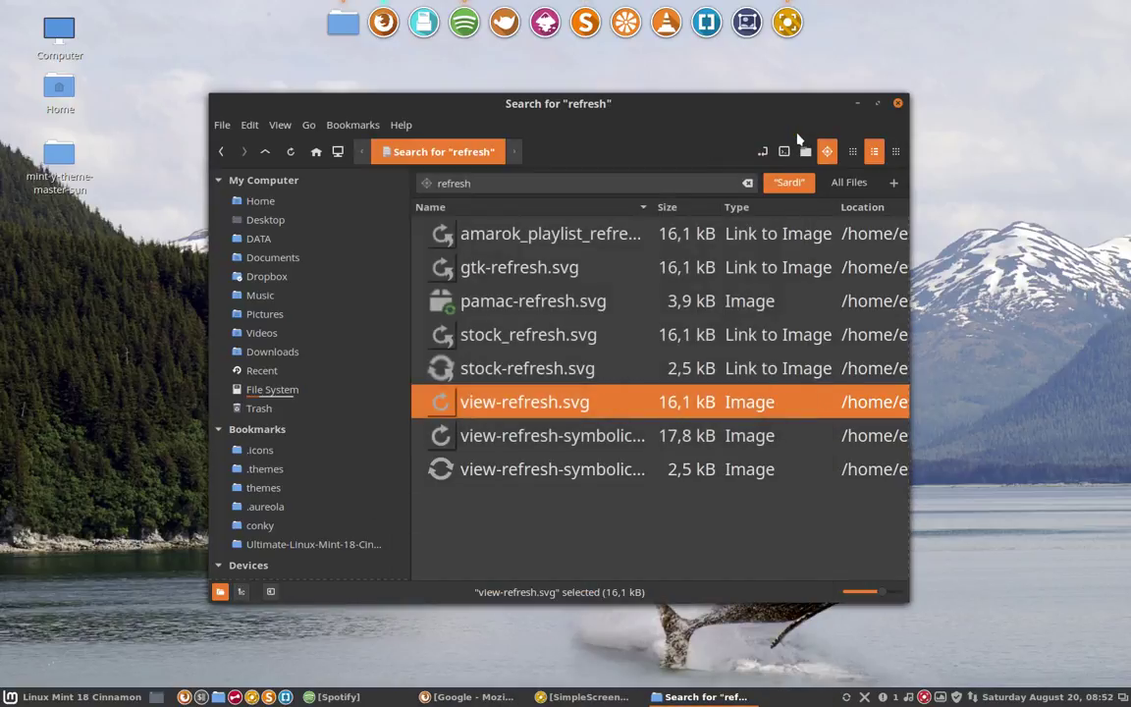
{"action": "left_click", "coordinate": [898, 103]}
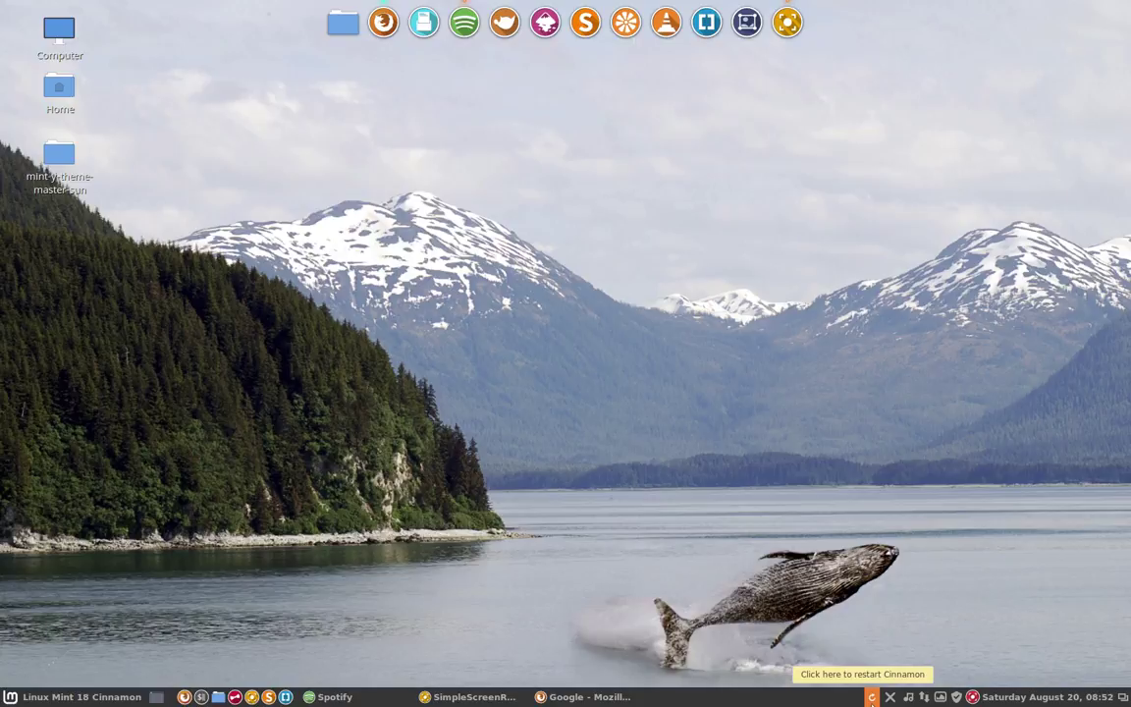
Check the panel's context menu, then view and close the Sound applet's About information
{"action": "right_click", "coordinate": [809, 703]}
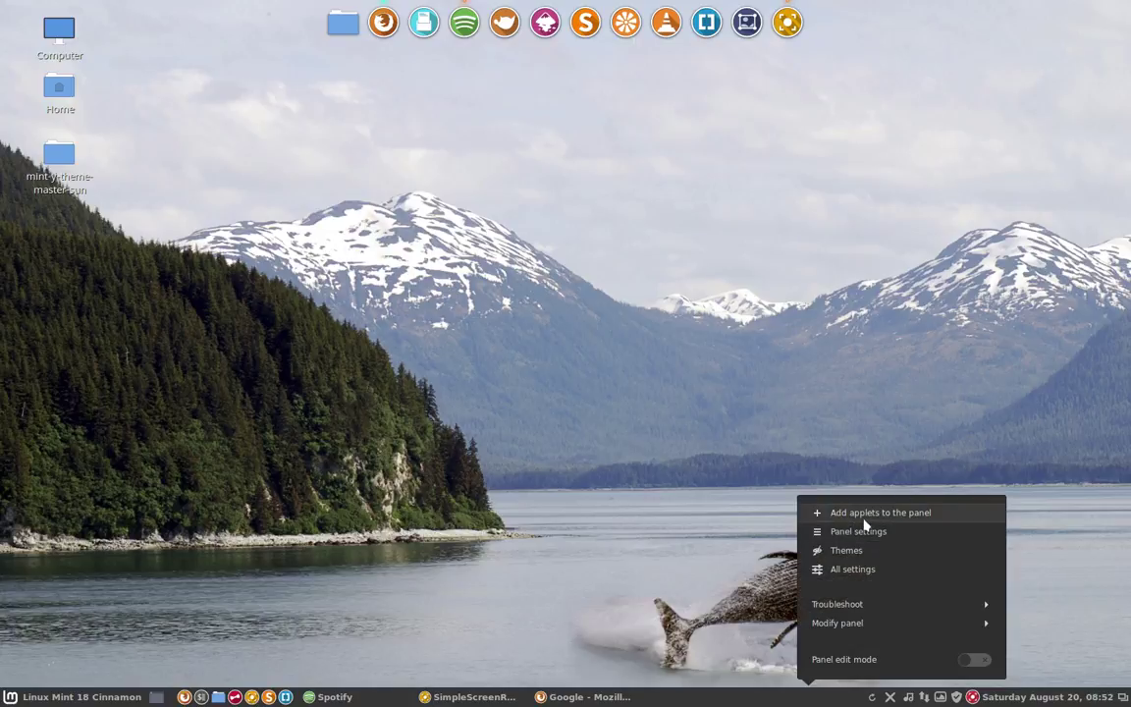
{"action": "left_click", "coordinate": [936, 375]}
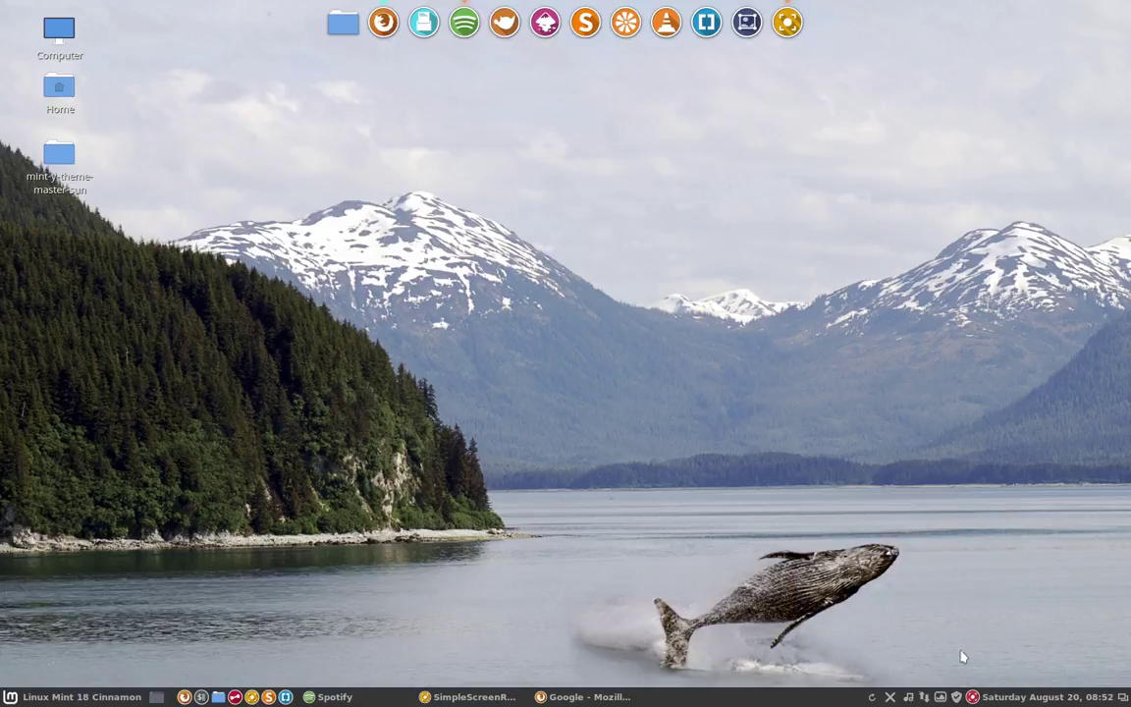
{"action": "left_click", "coordinate": [908, 697]}
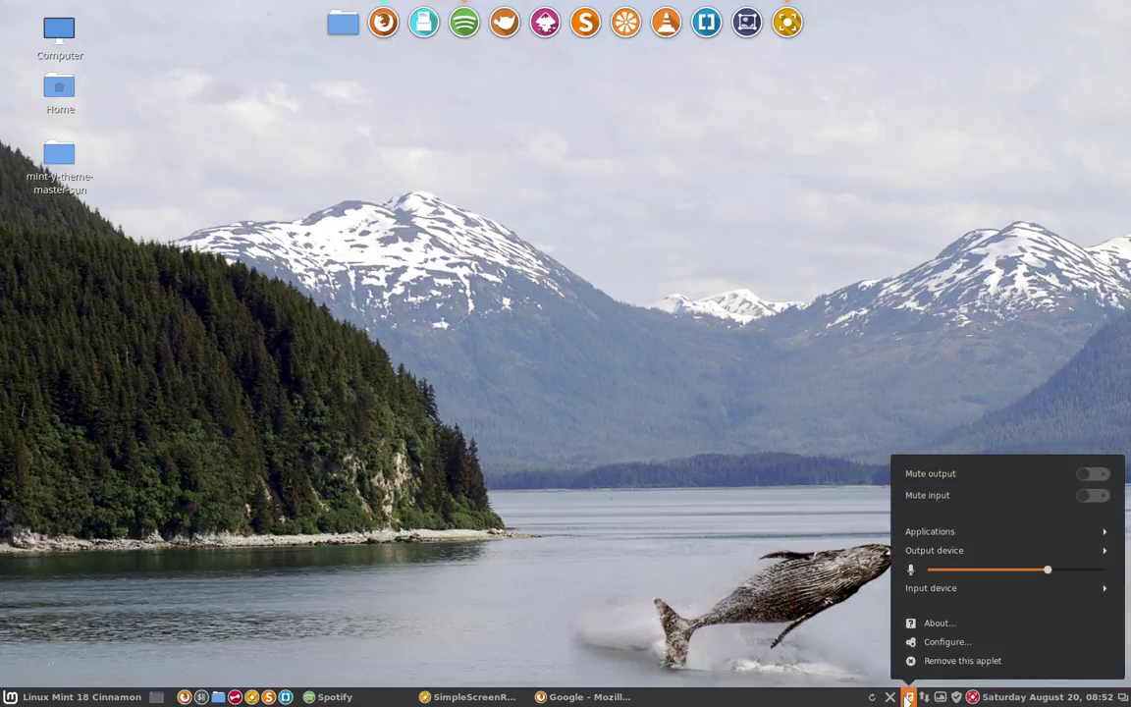
{"action": "left_click", "coordinate": [910, 624]}
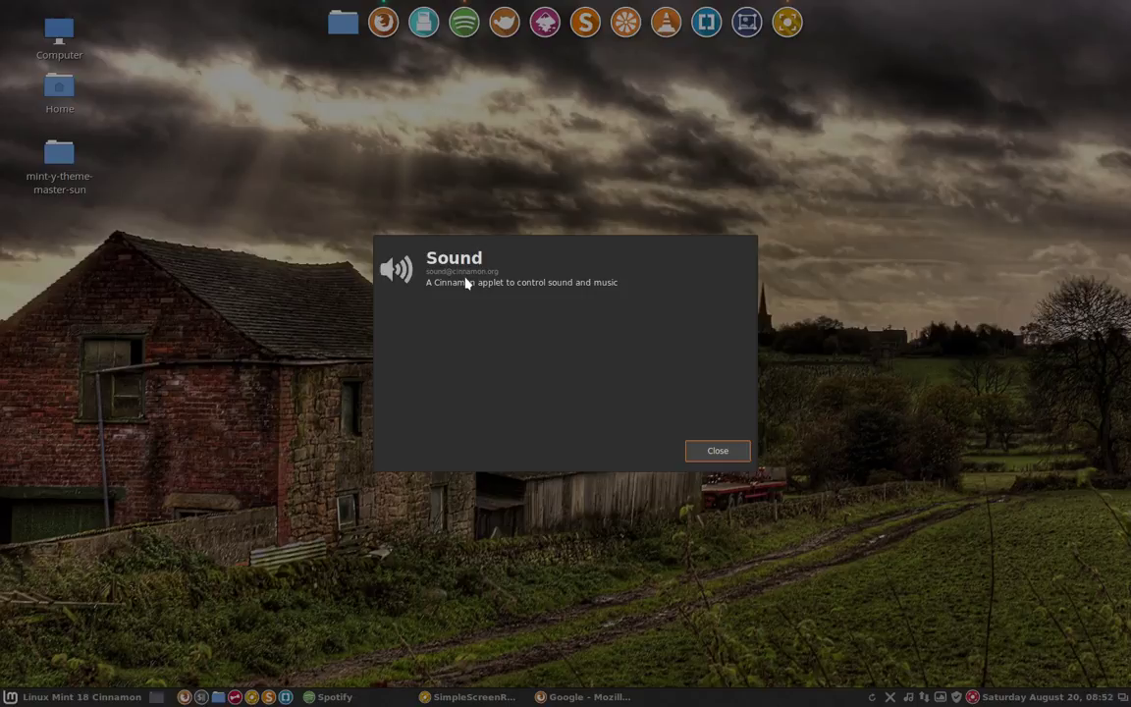
{"action": "left_click", "coordinate": [717, 453]}
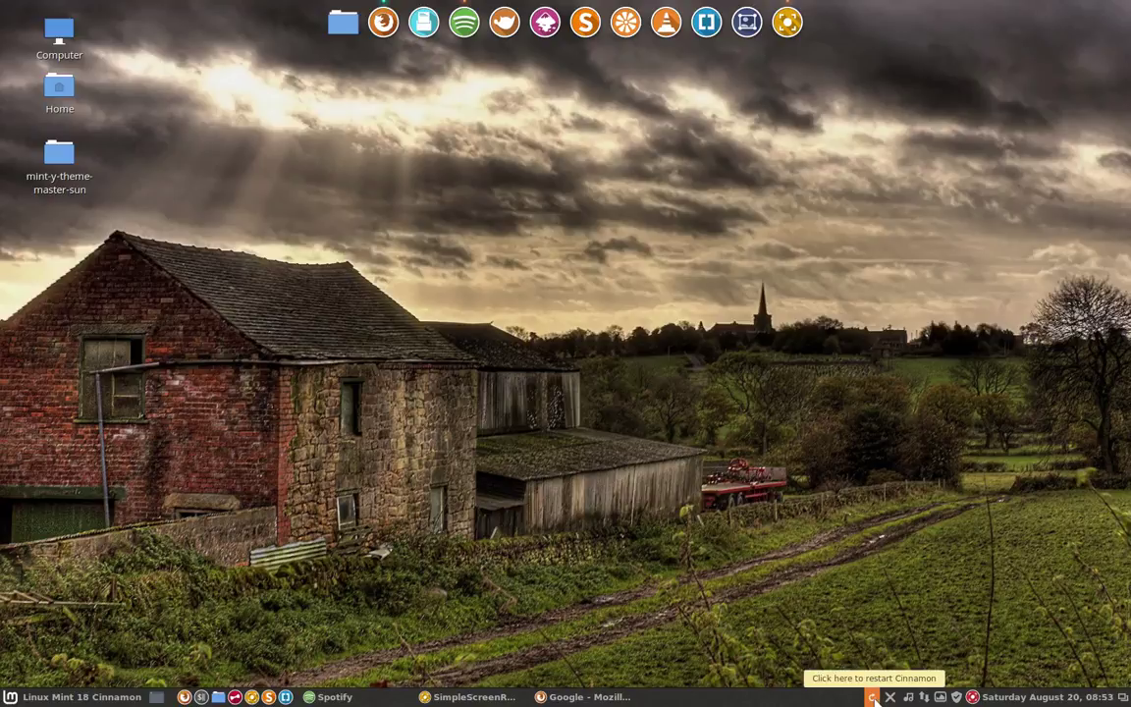
Open a tray application's menu in the bottom panel
{"action": "left_click", "coordinate": [972, 697]}
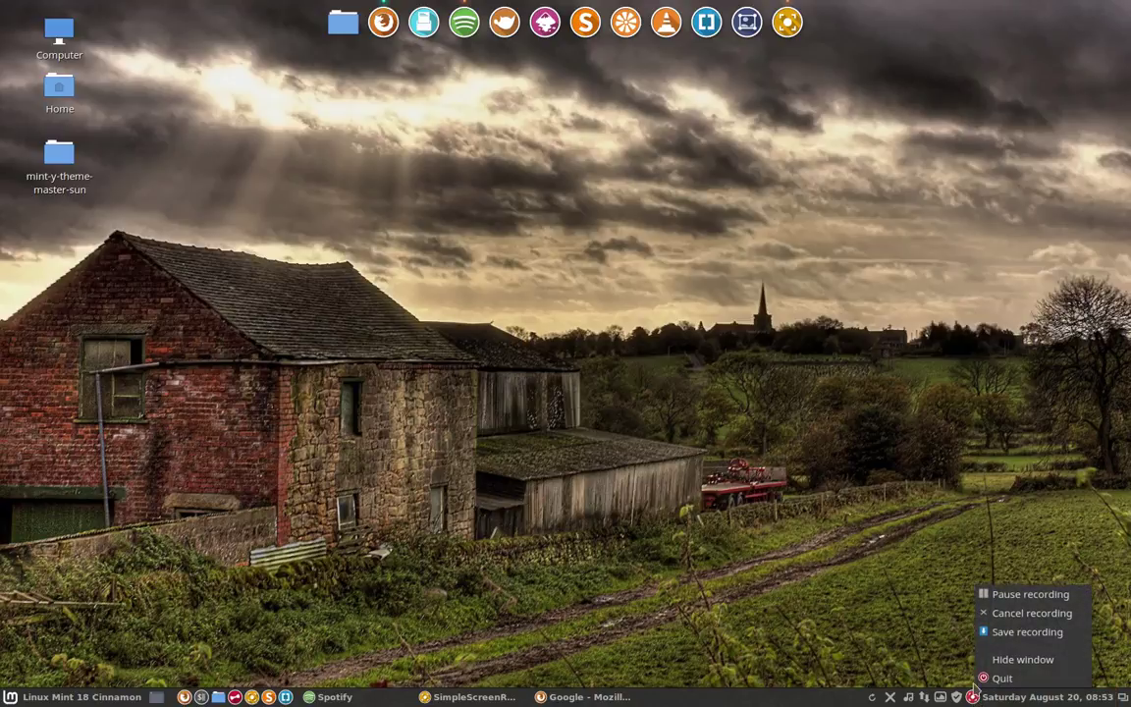